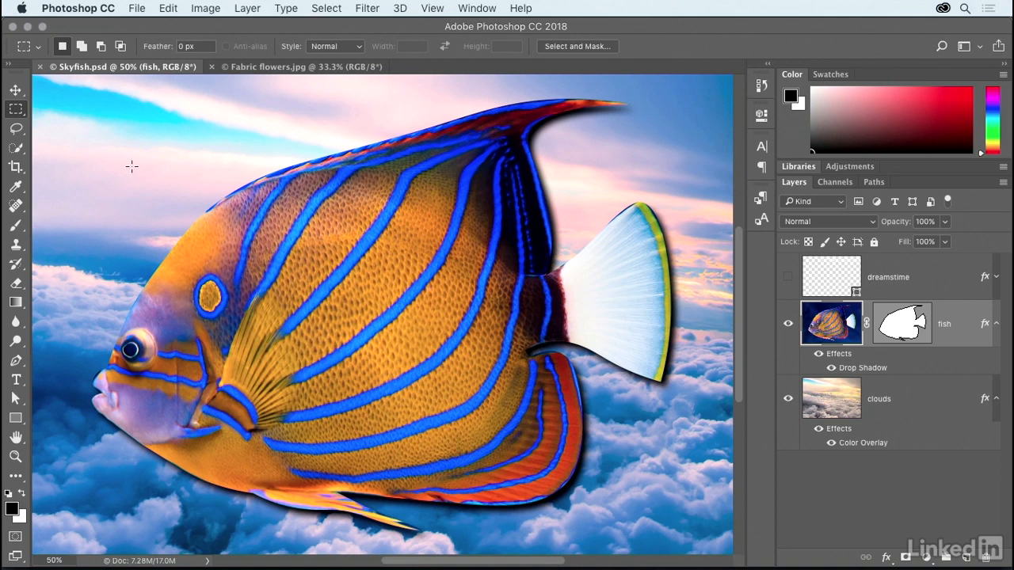
# Hide the fish layer in Skyfish.psd and switch to the Fabric flowers.jpg document.
pyautogui.click(788, 327)
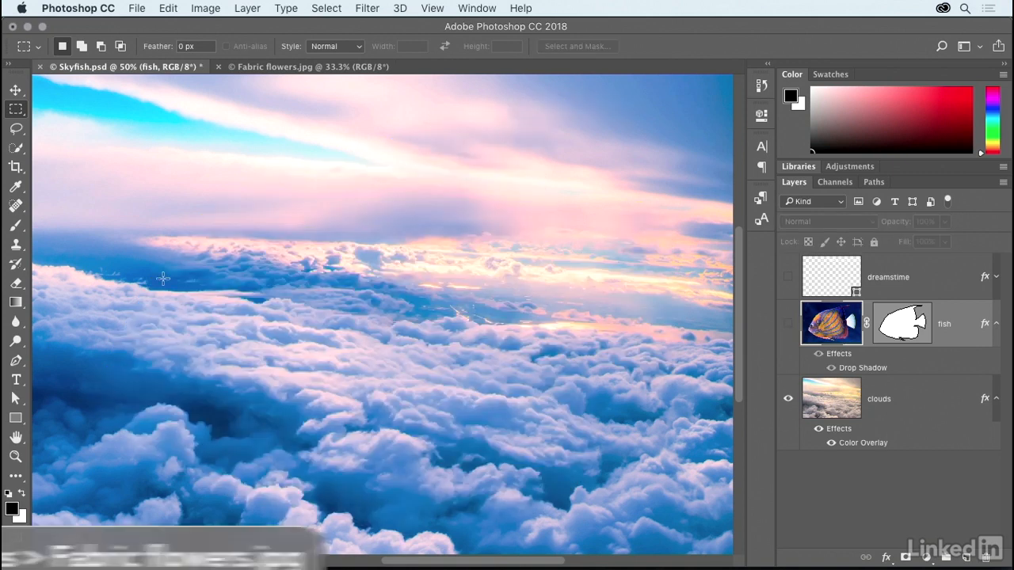
pyautogui.hotkey('ctrl', 'Tab')
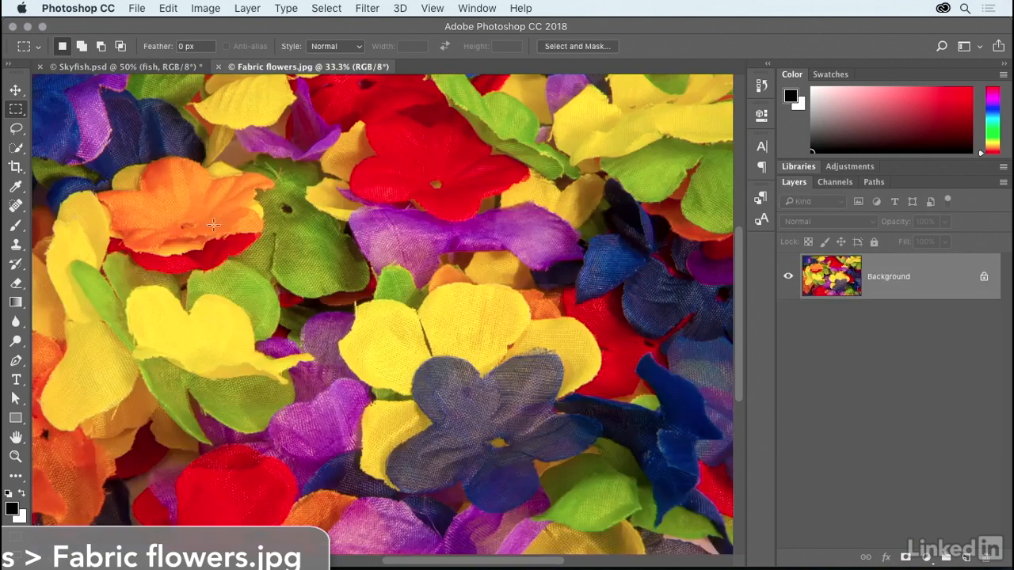
pyautogui.click(167, 9)
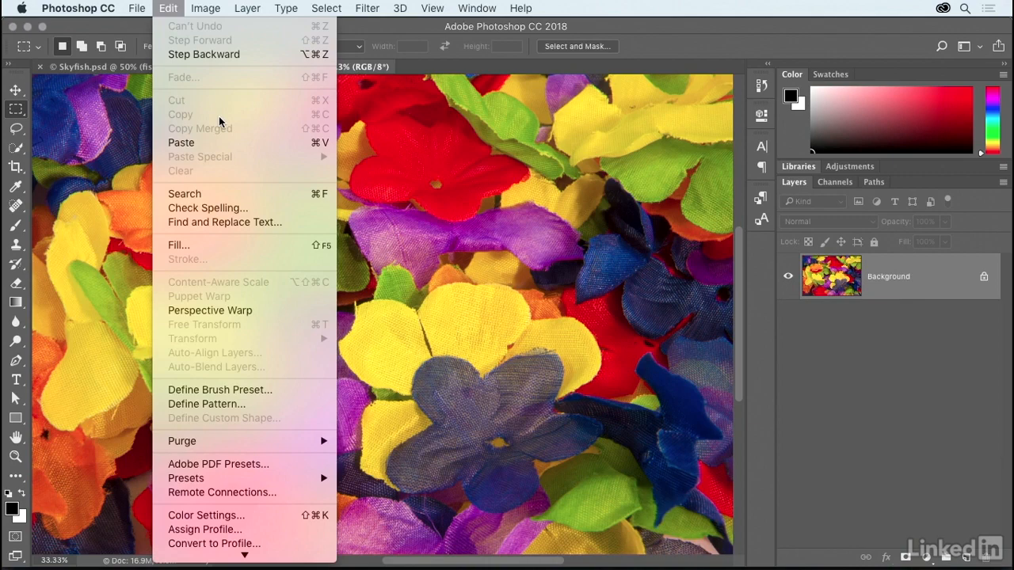
pyautogui.press('Escape')
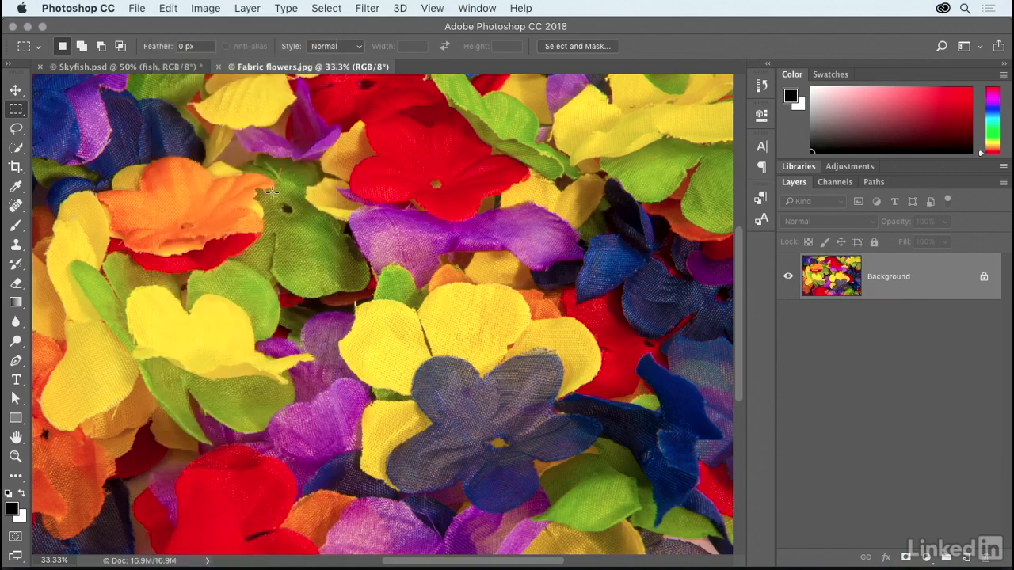
# Convert the locked Background into a regular layer named "flowers" and copy it.
pyautogui.doubleClick(940, 287)
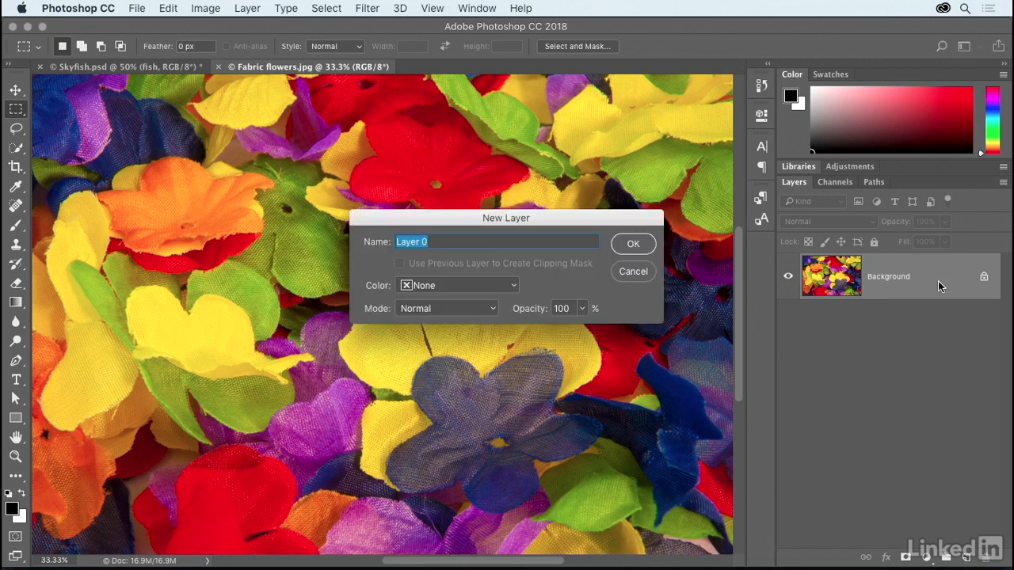
pyautogui.write('flowers')
pyautogui.click(641, 246)
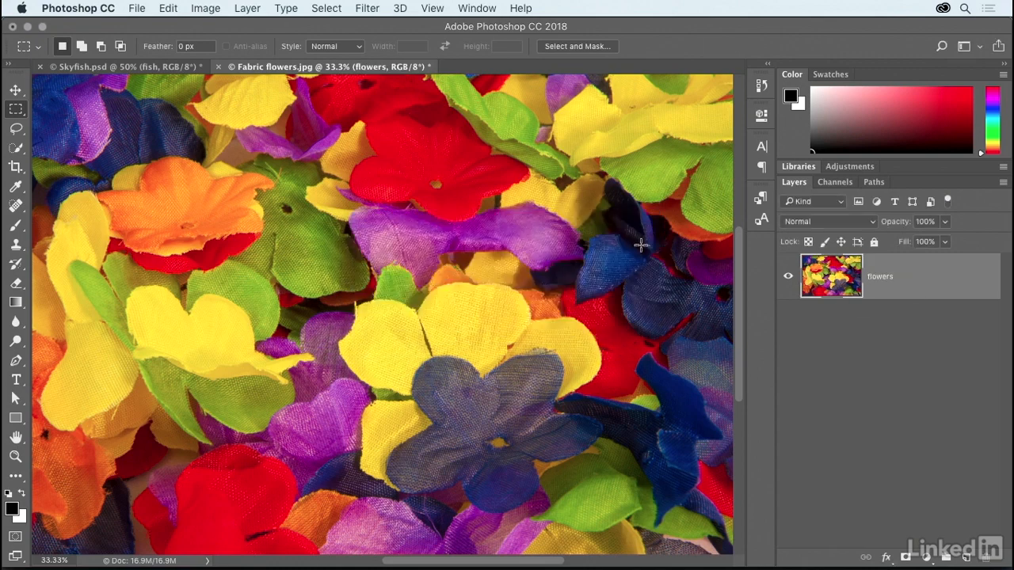
pyautogui.click(168, 10)
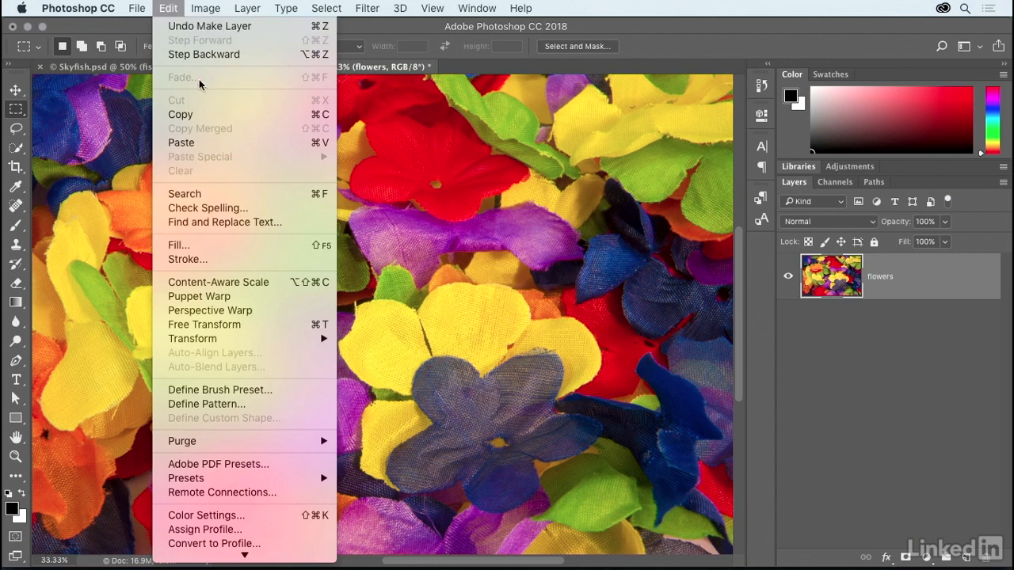
pyautogui.click(238, 117)
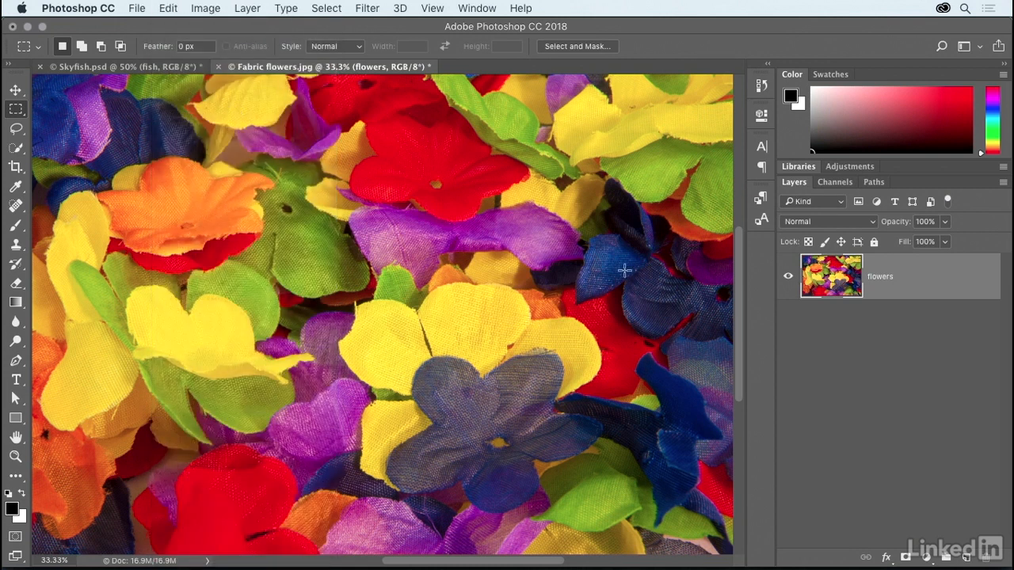
# Convert the flowers layer to a smart object and apply the Camera Raw Filter with Temperature set to -100.
pyautogui.rightClick(430, 192)
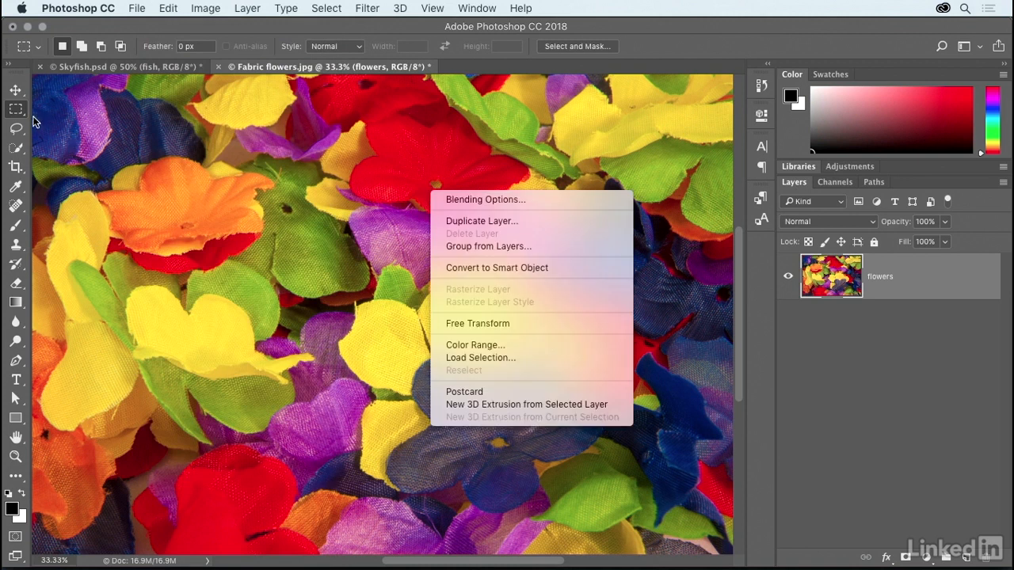
pyautogui.click(563, 269)
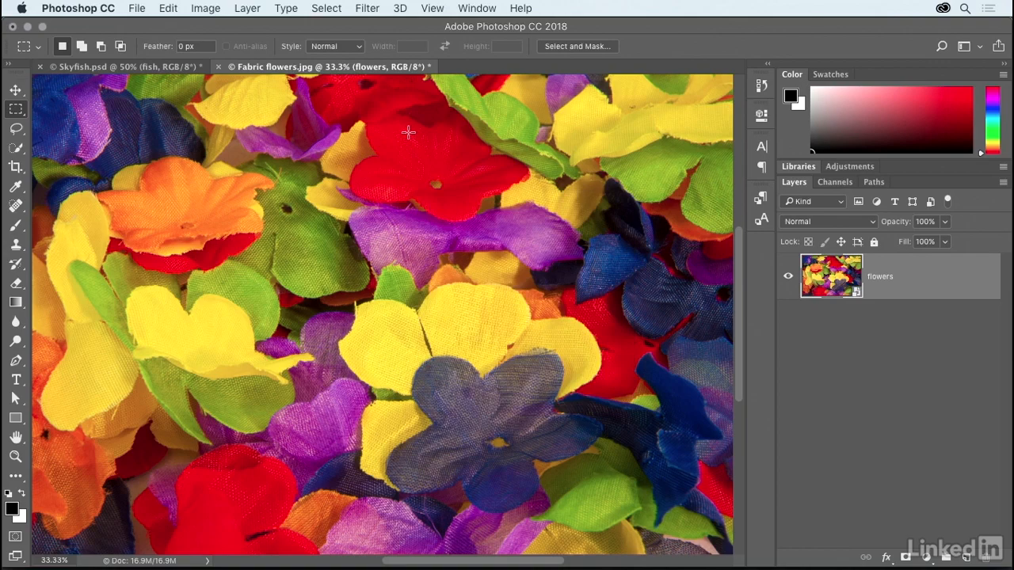
pyautogui.click(370, 8)
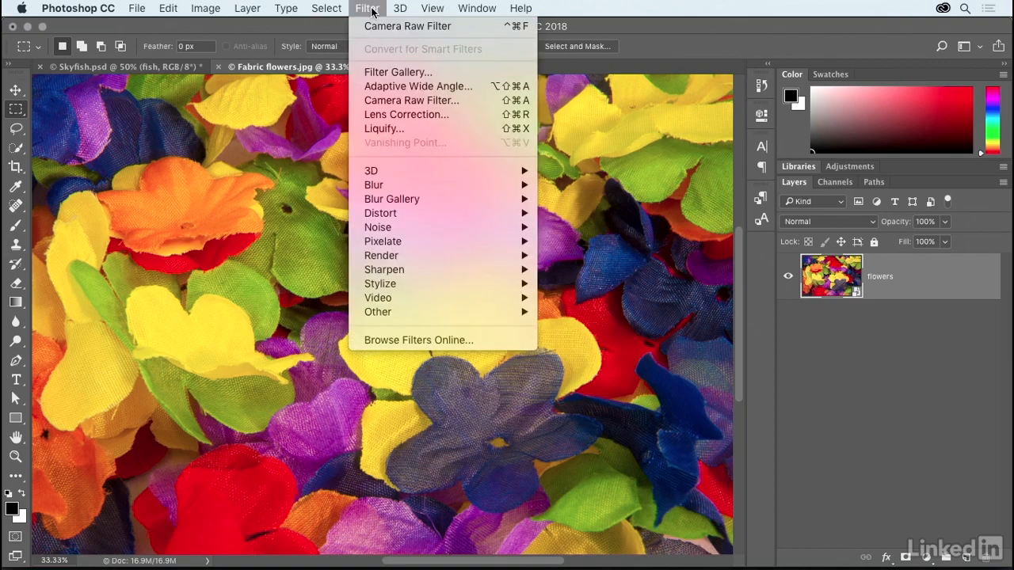
pyautogui.click(468, 100)
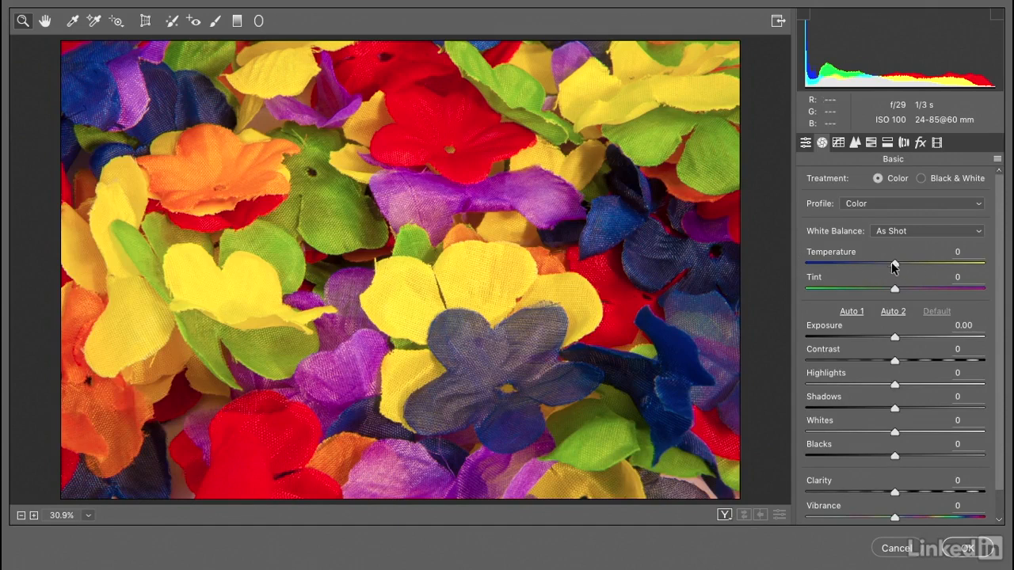
pyautogui.moveTo(894, 264); pyautogui.dragTo(770, 261)
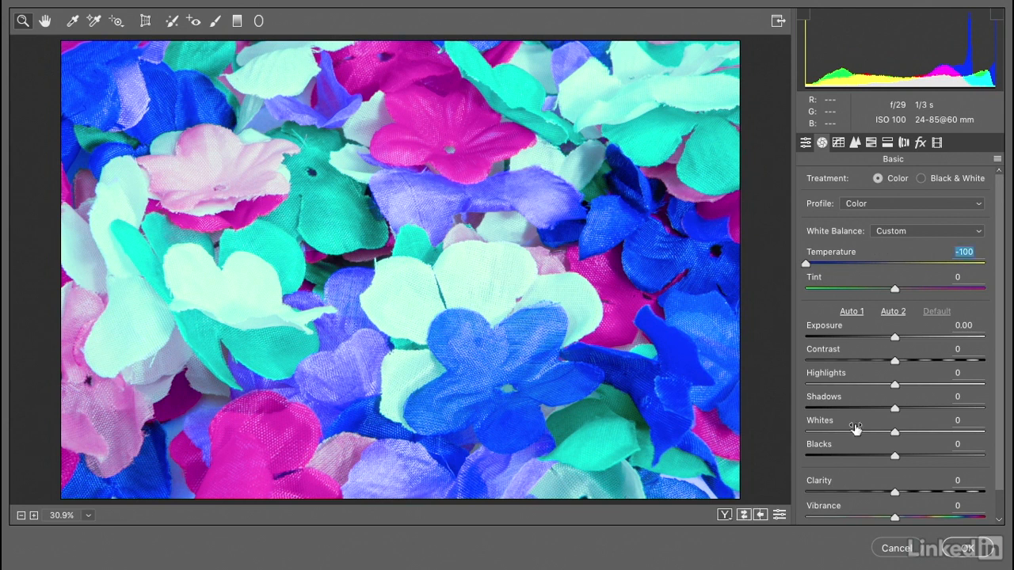
pyautogui.click(960, 548)
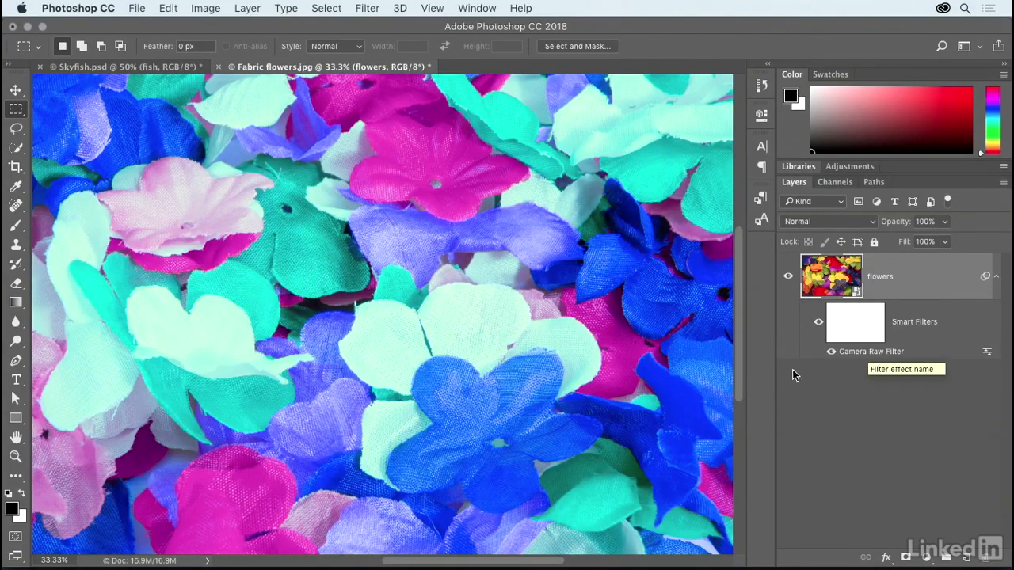
# Copy the filtered flowers layer and switch to the Skyfish.psd document.
pyautogui.click(170, 9)
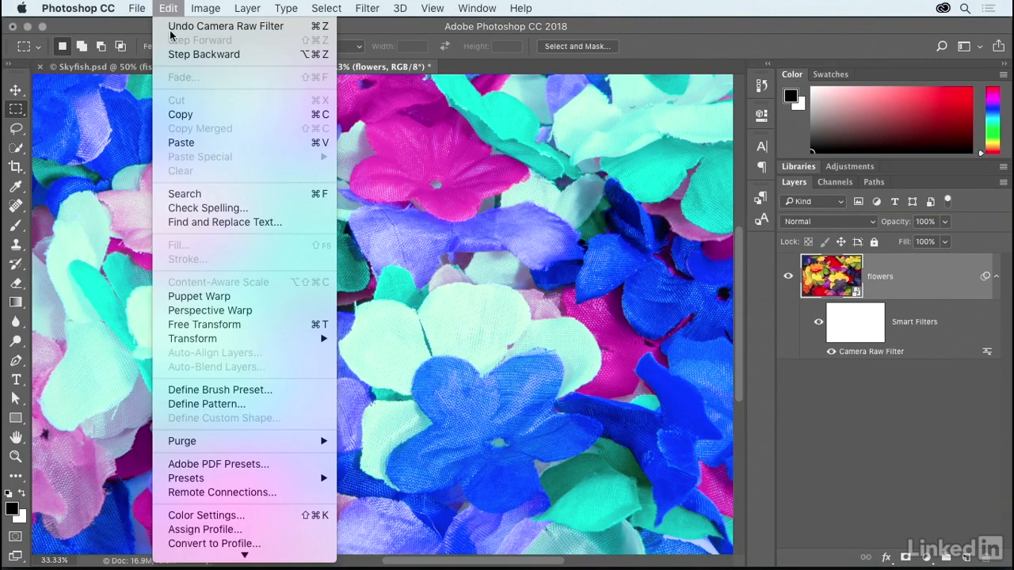
pyautogui.click(227, 117)
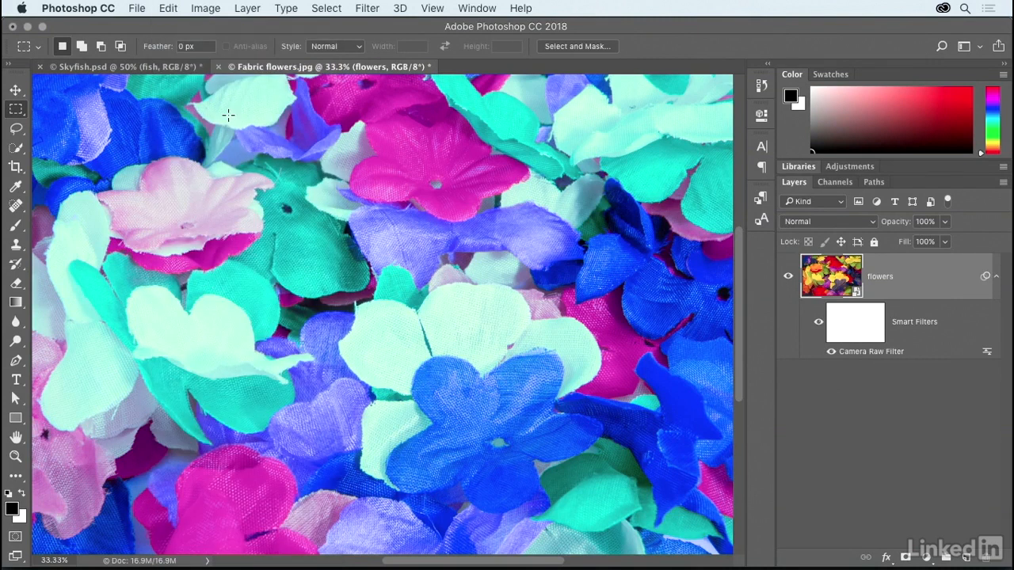
pyautogui.click(129, 68)
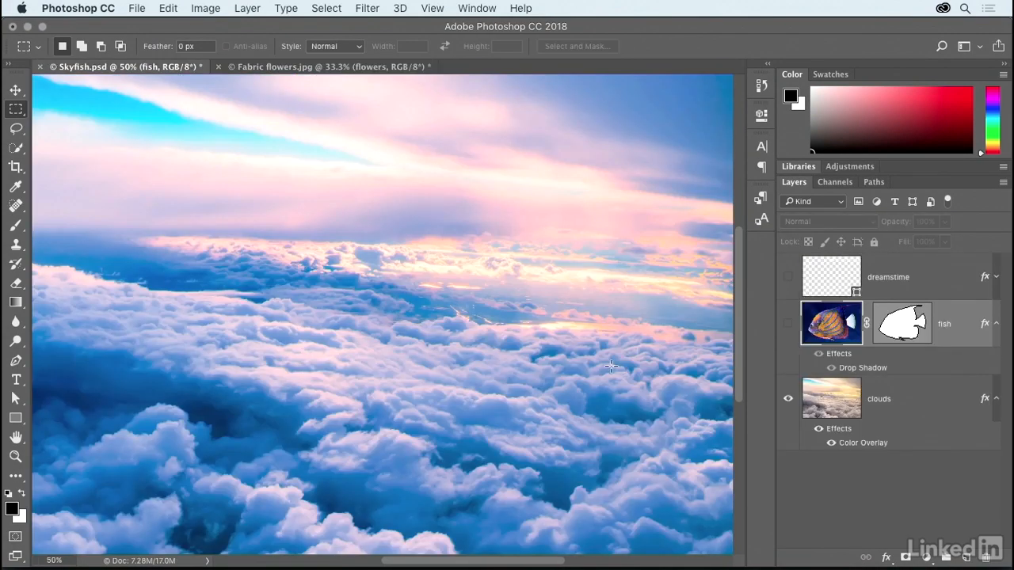
# Paste the copied flowers layer directly above the clouds layer and compare it with the original in Fabric flowers.jpg.
pyautogui.click(930, 402)
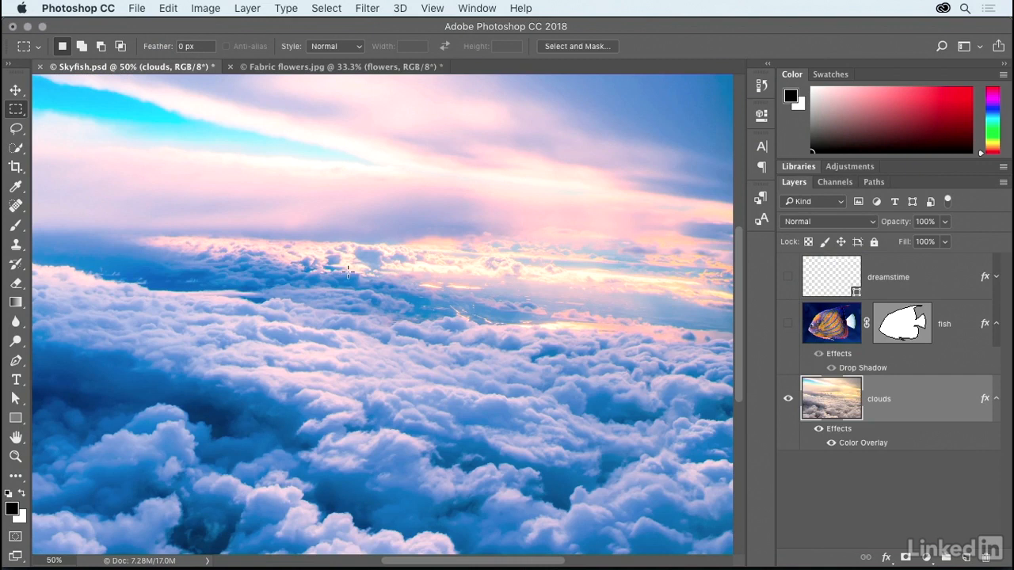
pyautogui.click(166, 8)
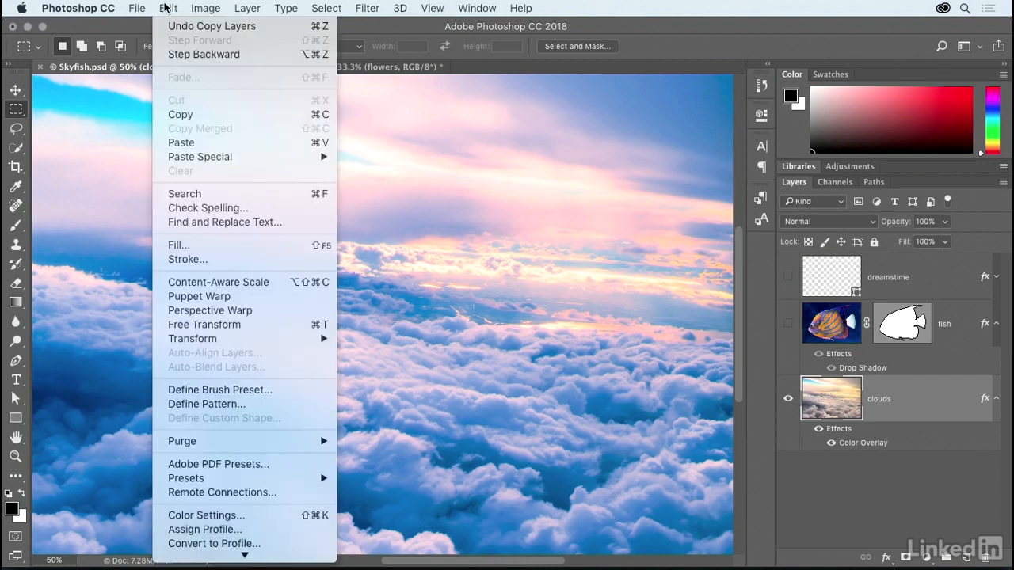
pyautogui.click(238, 143)
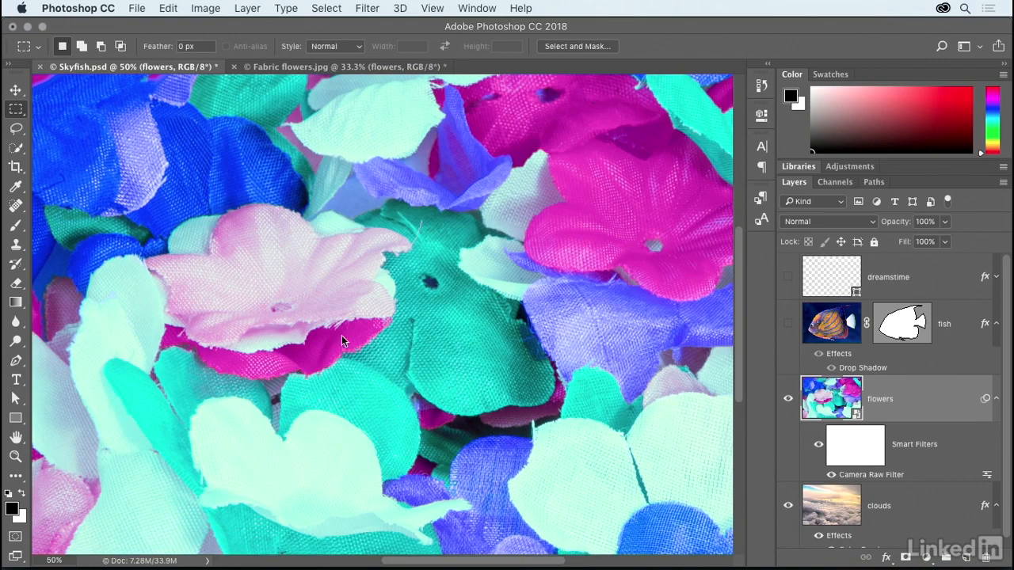
pyautogui.hotkey('ctrl', 'Tab')
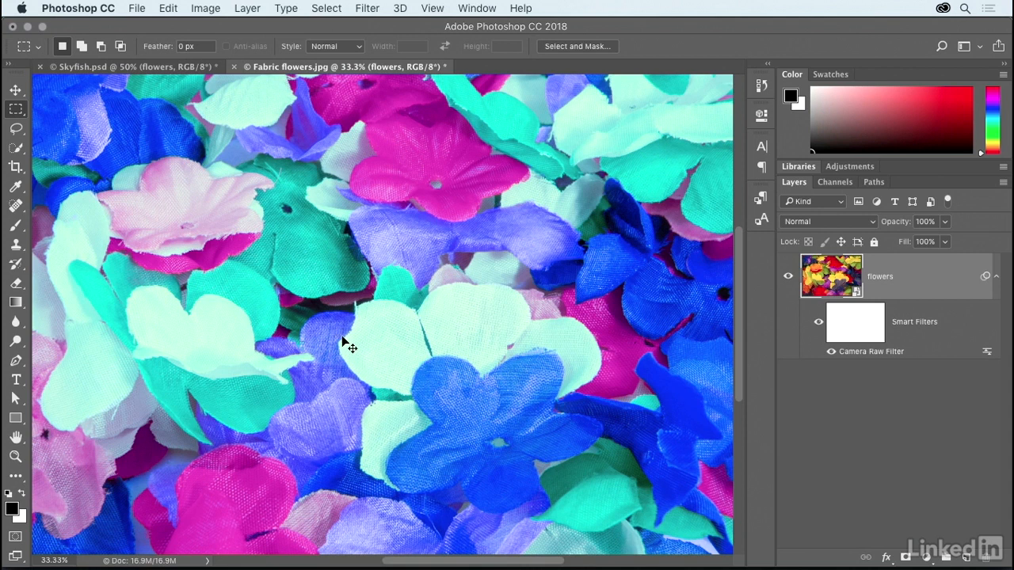
pyautogui.hotkey('ctrl', 'Tab')
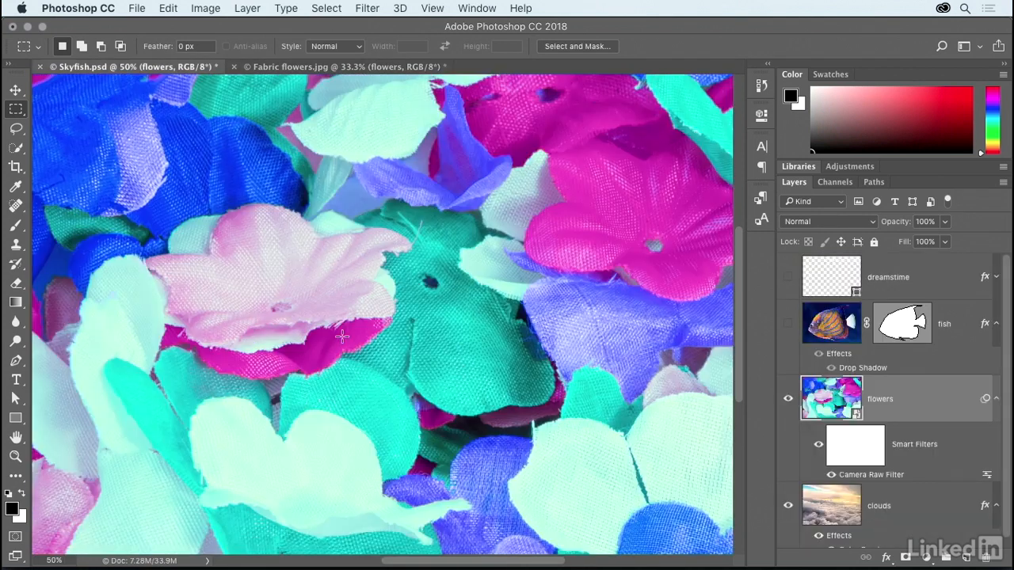
pyautogui.press('super+minus')
pyautogui.press('super+minus')
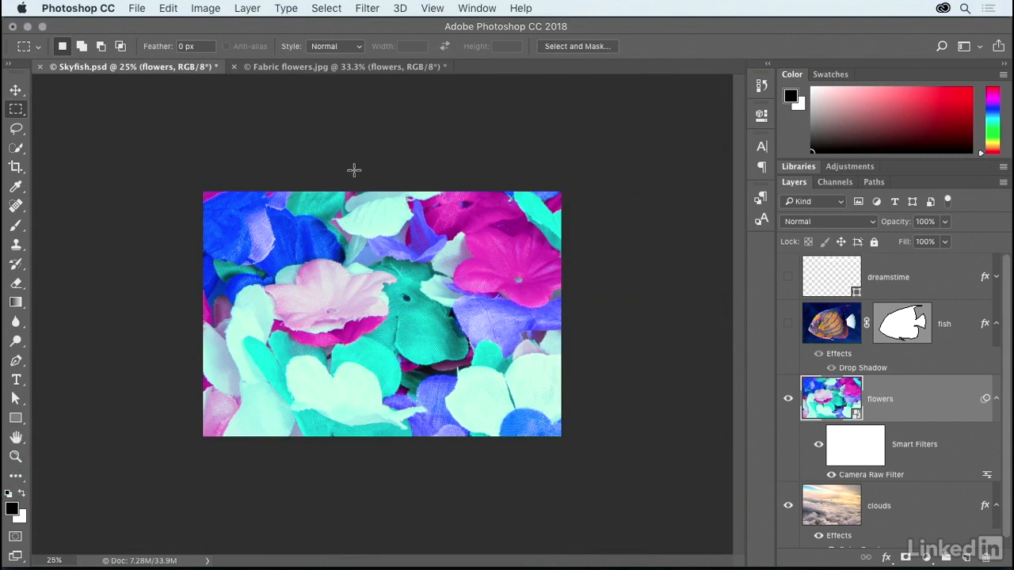
pyautogui.click(169, 8)
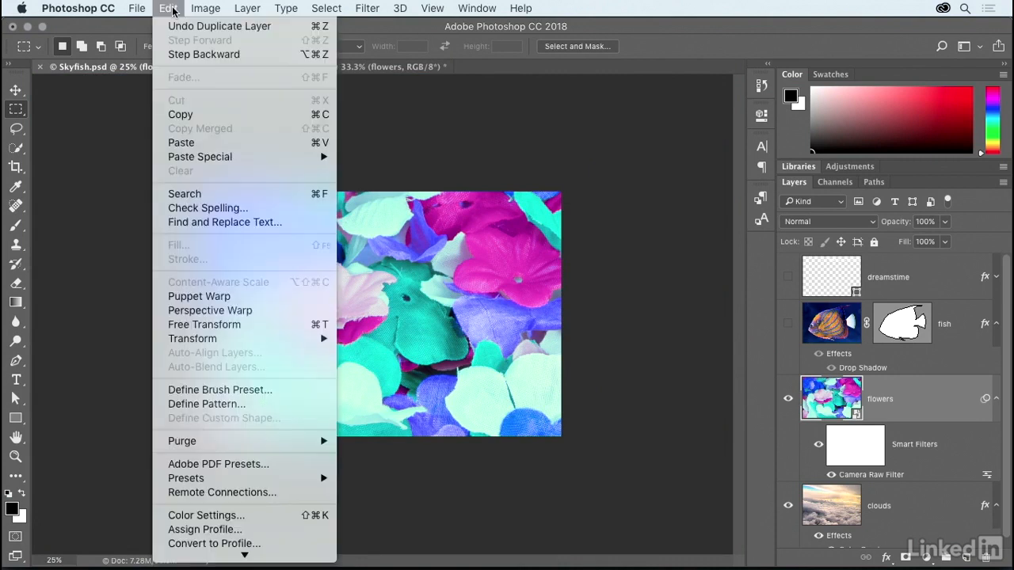
pyautogui.click(277, 329)
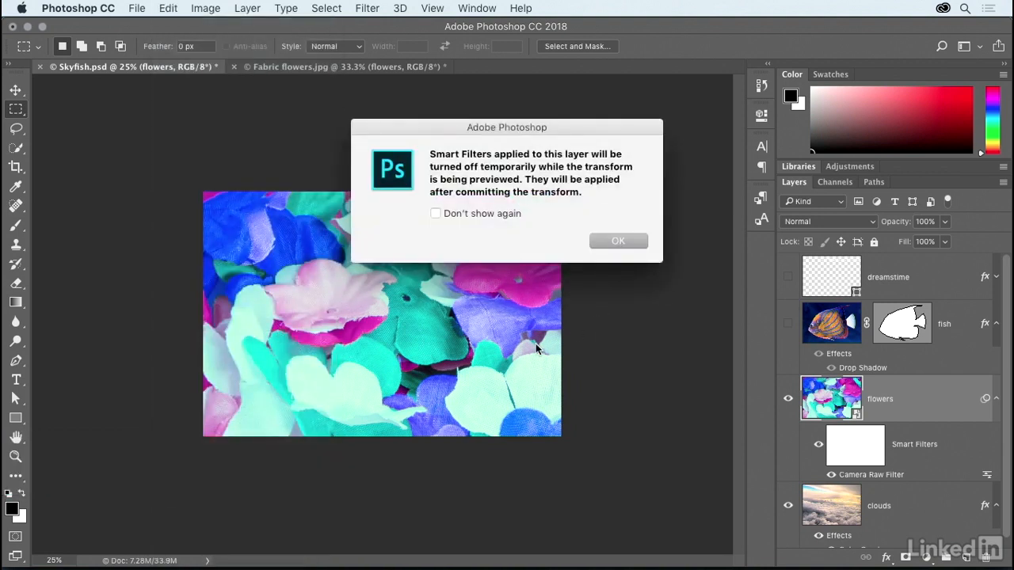
pyautogui.click(599, 240)
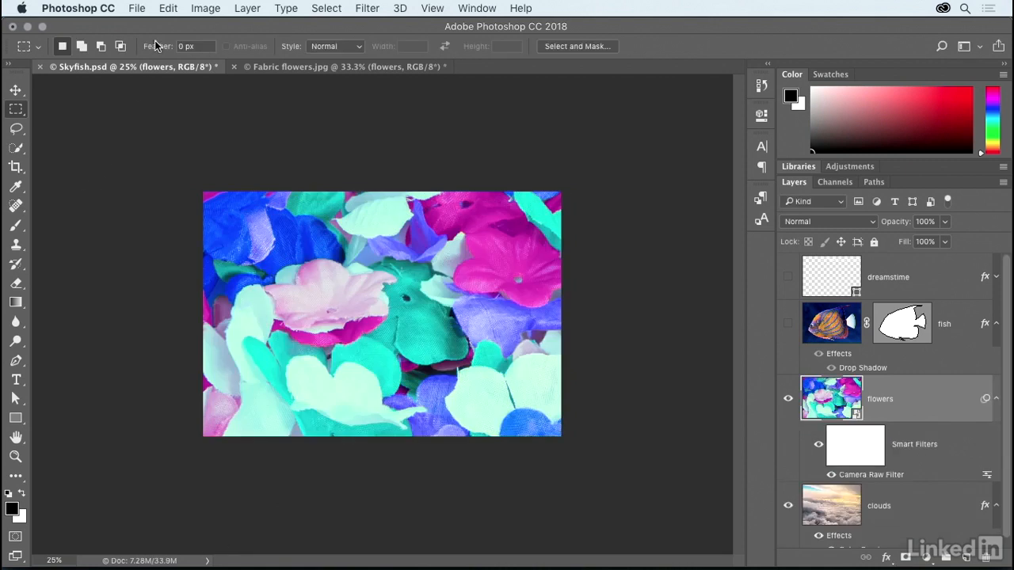
# Undo the paste of the flowers layer by stepping backward.
pyautogui.click(164, 10)
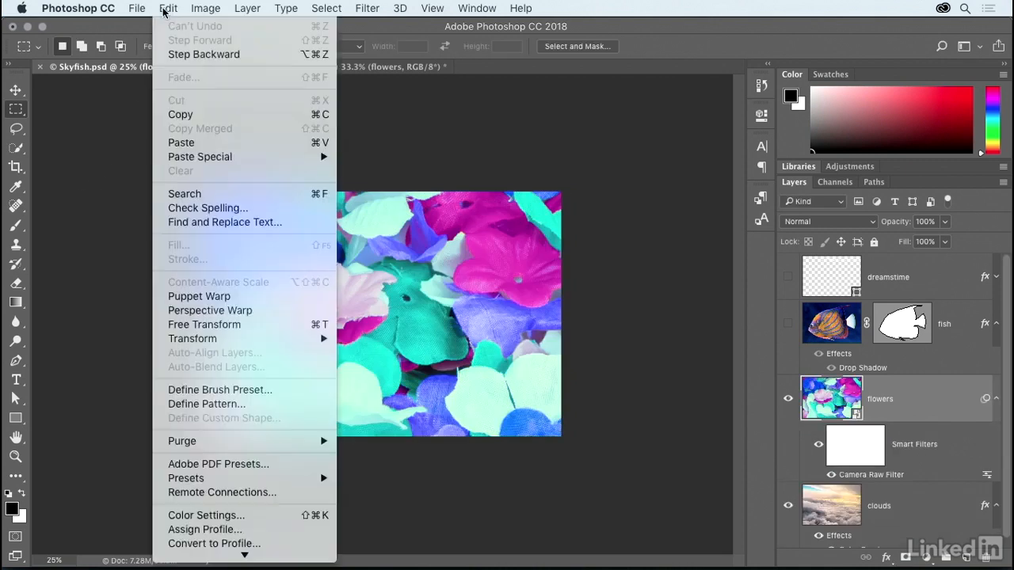
pyautogui.click(246, 53)
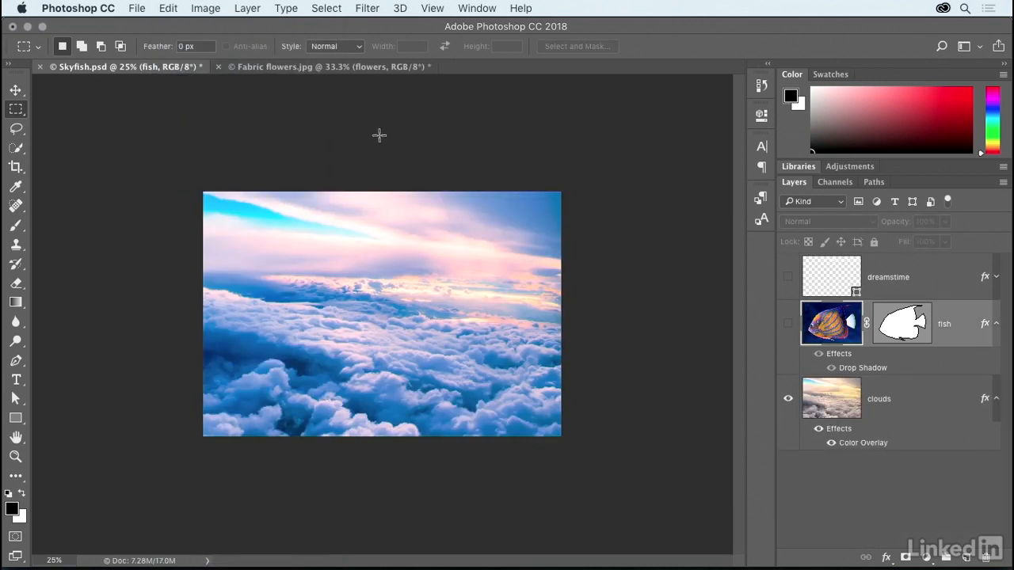
# Paste the copied flowers layer in place above the hidden fish layer.
pyautogui.click(167, 10)
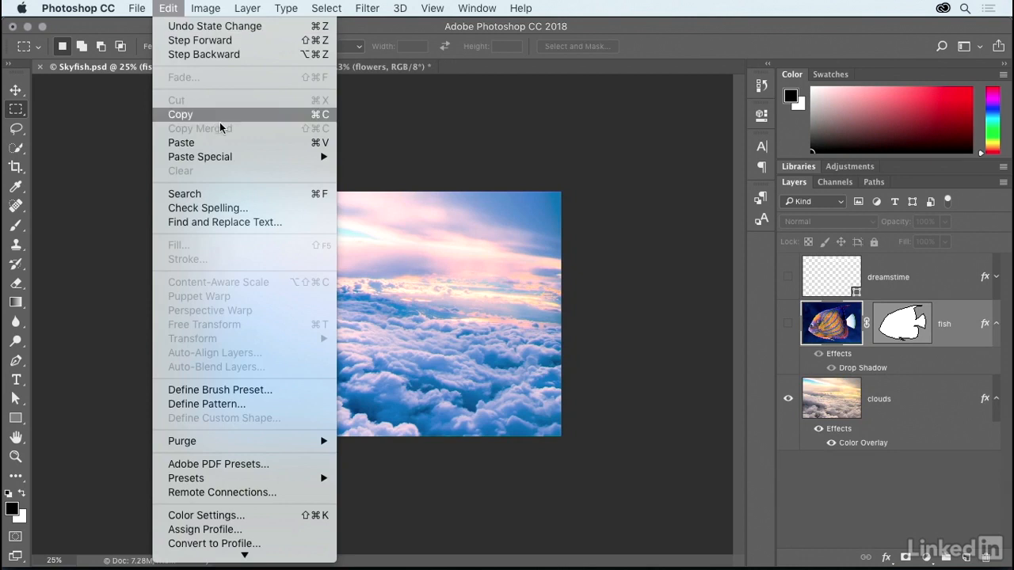
pyautogui.moveTo(271, 158)
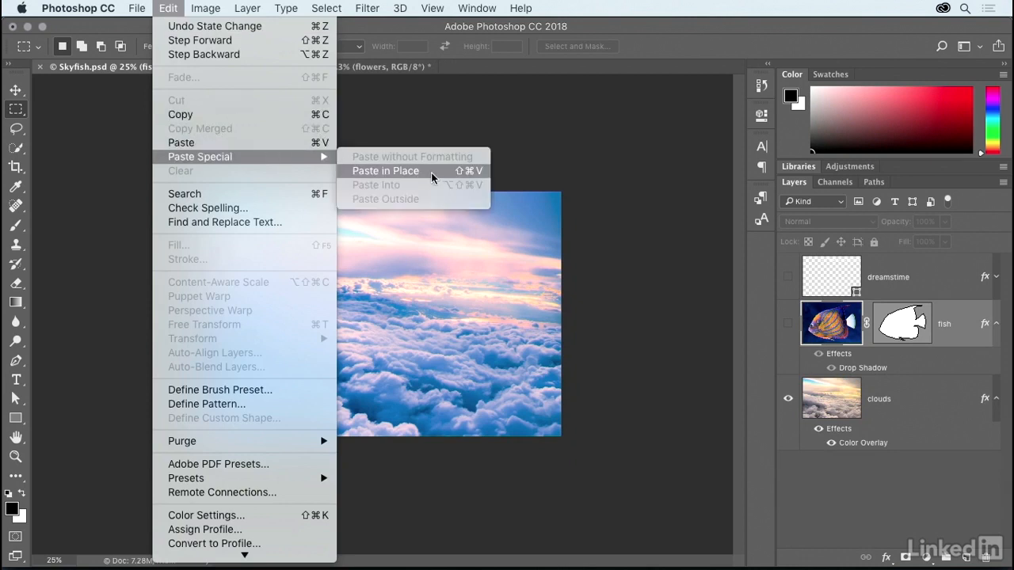
pyautogui.click(386, 172)
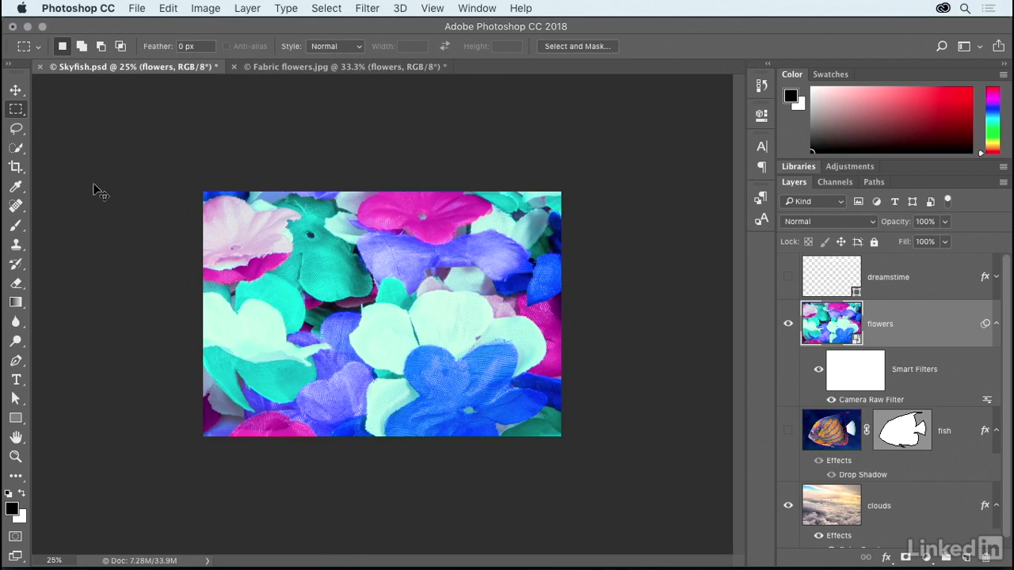
# Free-transform the pasted flowers layer, scaling it down so its upper-left and lower-right corners meet the canvas corners.
pyautogui.press('super+t')
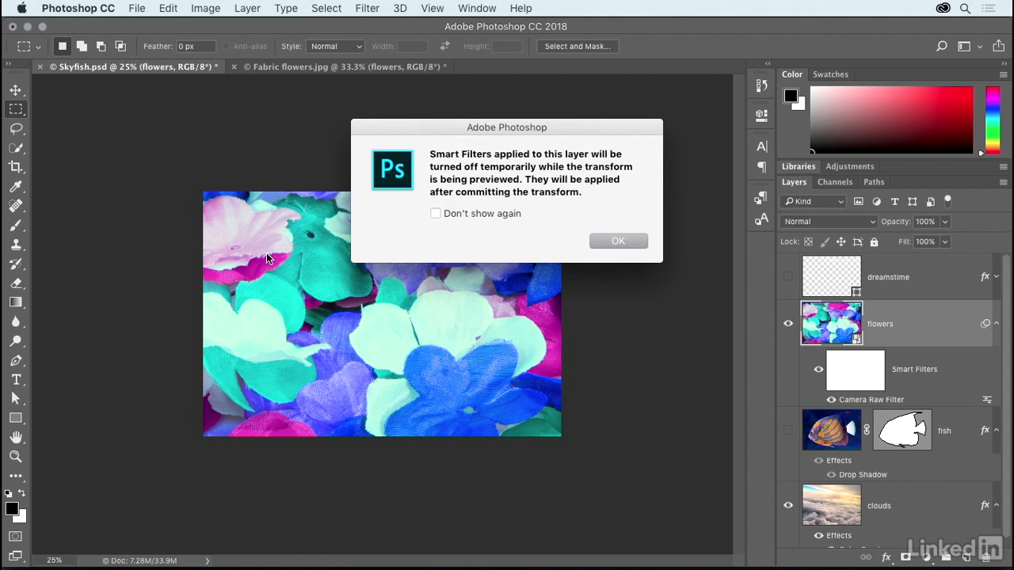
pyautogui.click(607, 244)
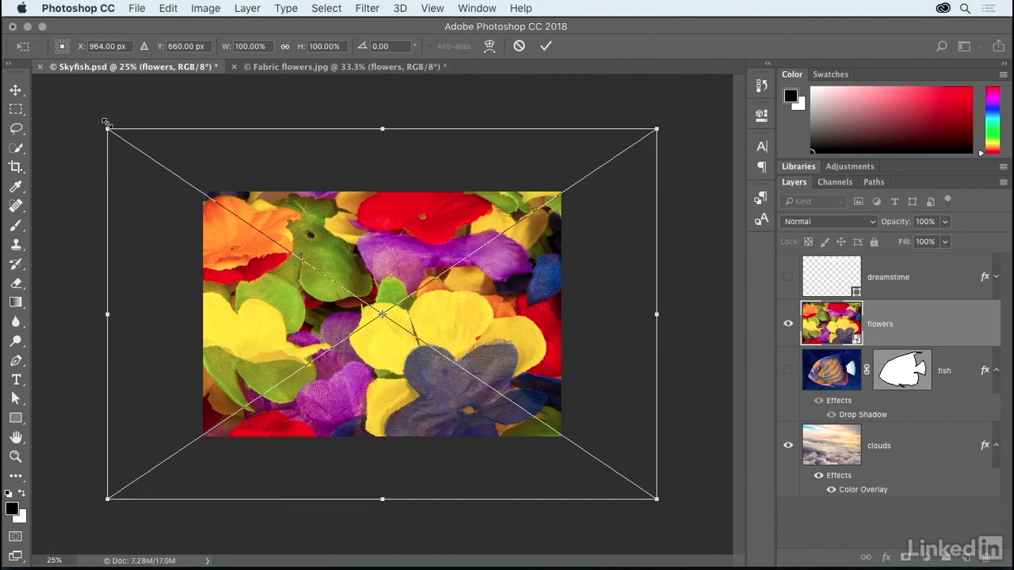
pyautogui.moveTo(105, 126); pyautogui.dragTo(201, 189)
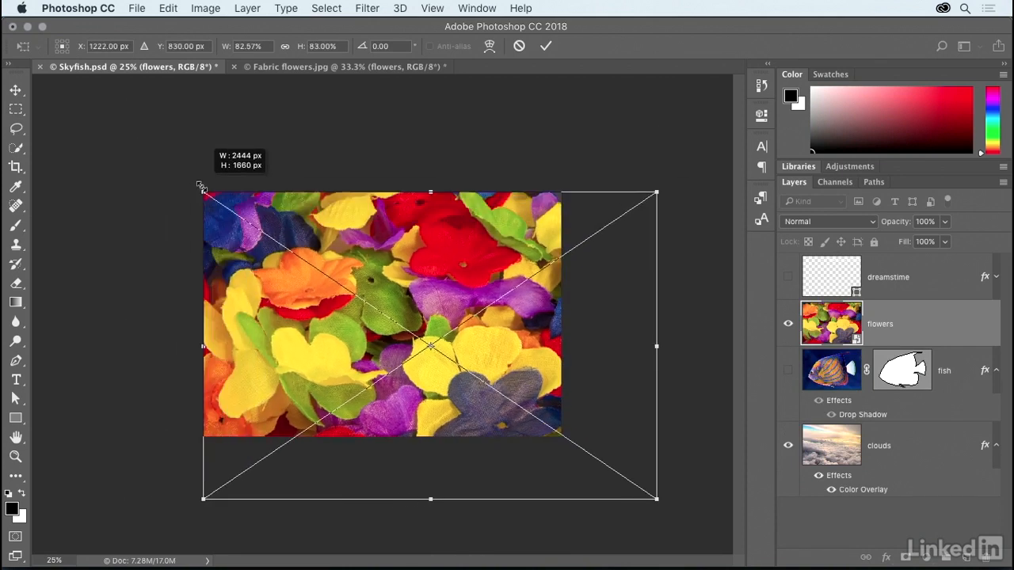
pyautogui.moveTo(657, 498); pyautogui.dragTo(563, 440)
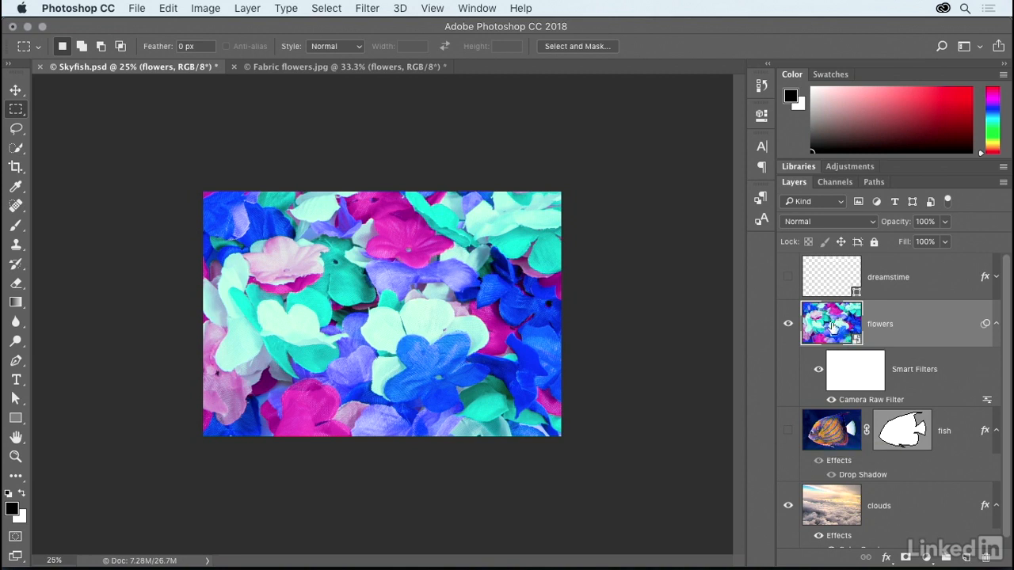
# Move the flowers layer below the fish layer and make the fish layer visible.
pyautogui.moveTo(832, 327); pyautogui.dragTo(846, 468)
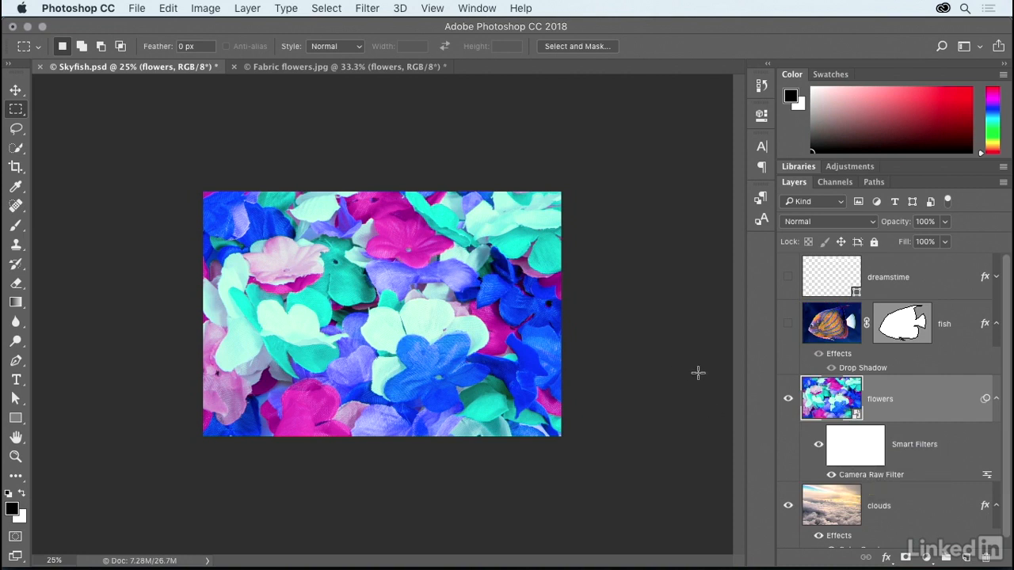
pyautogui.click(788, 325)
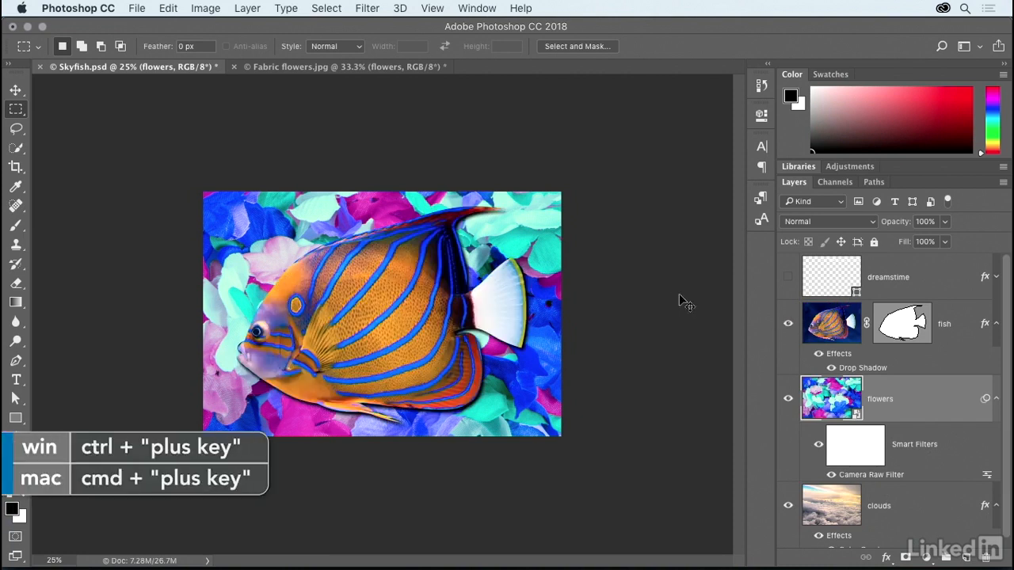
# Change the flowers layer's blend mode to Overlay so it mixes with the clouds beneath it.
pyautogui.press('super+plus')
pyautogui.press('super+plus')
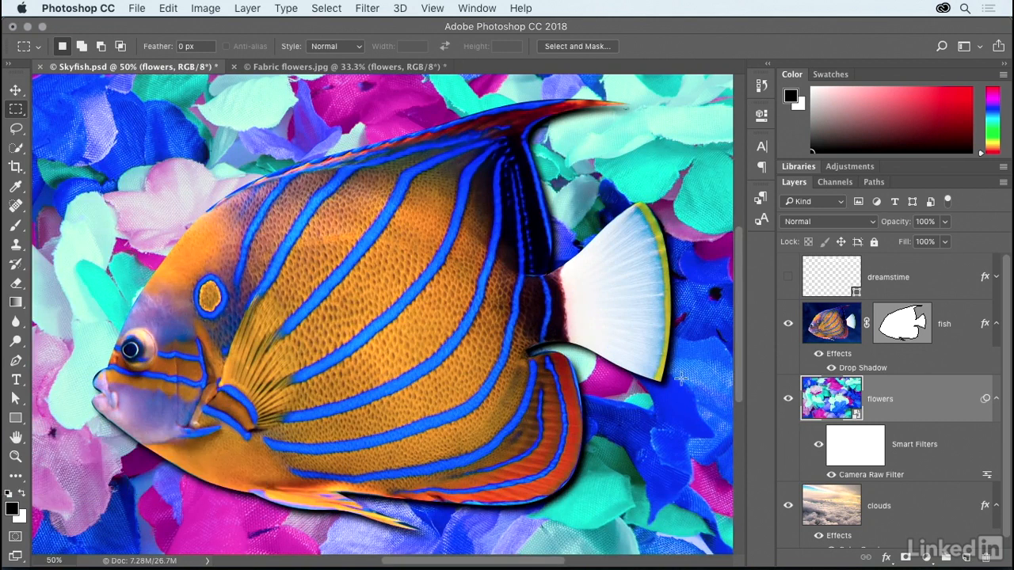
pyautogui.click(827, 221)
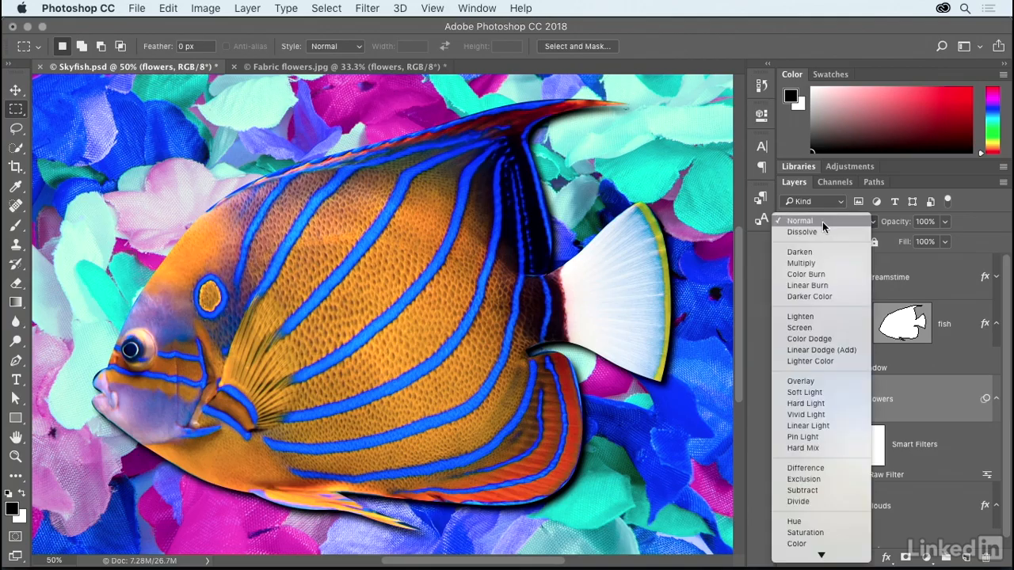
pyautogui.click(833, 379)
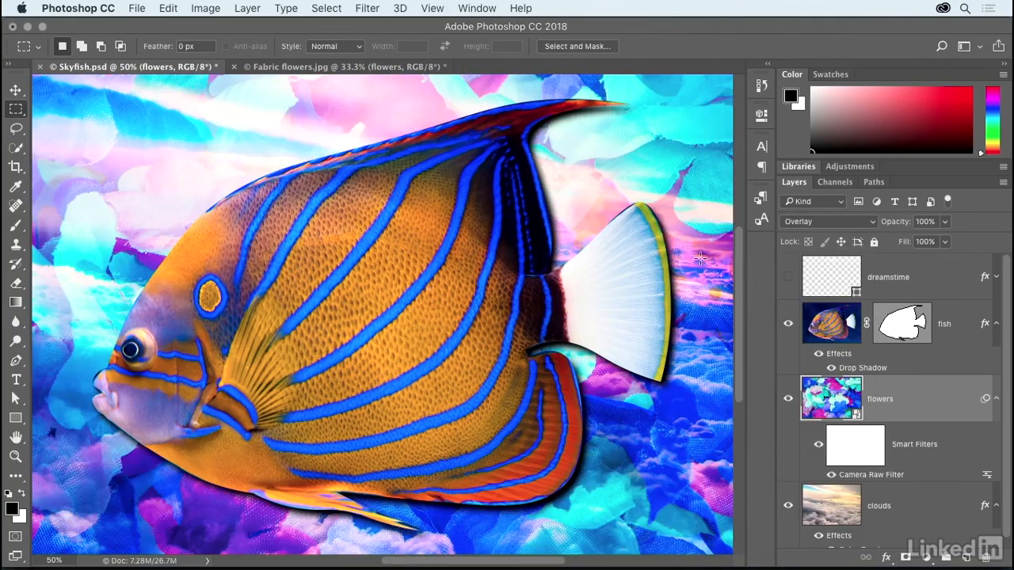
# Make the dreamstime layer visible and copy that layer to the clipboard.
pyautogui.click(789, 279)
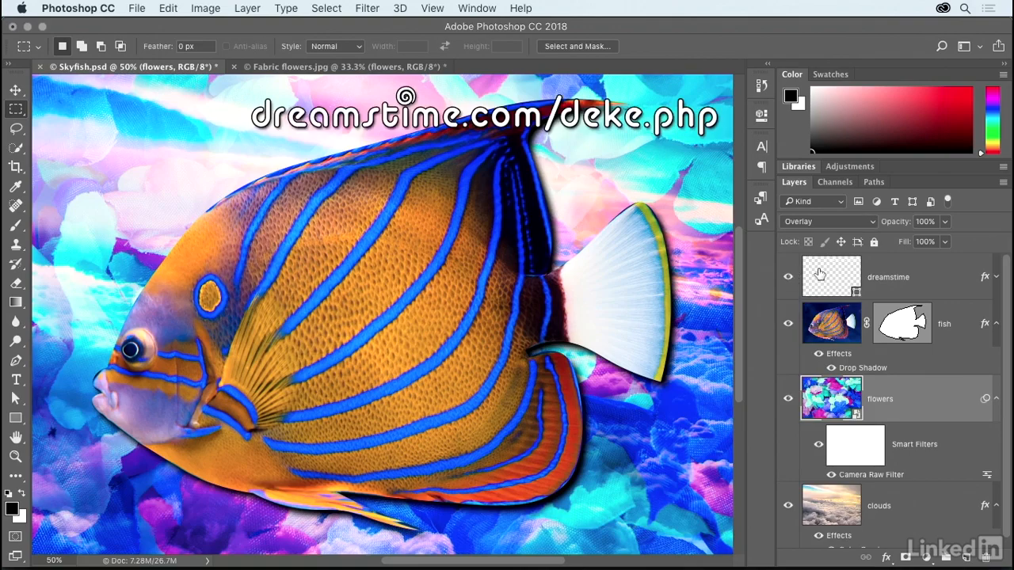
pyautogui.click(925, 284)
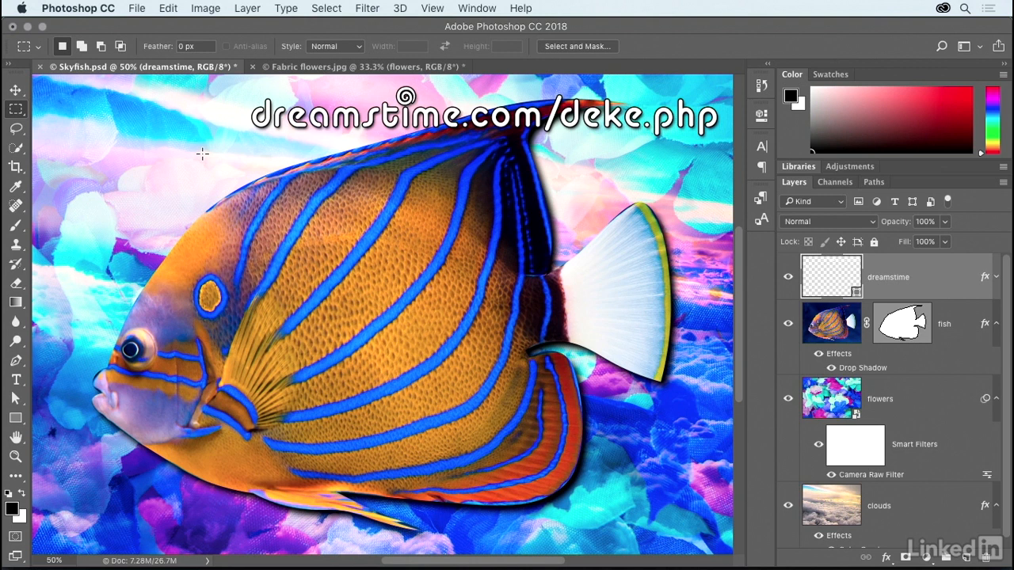
pyautogui.click(168, 8)
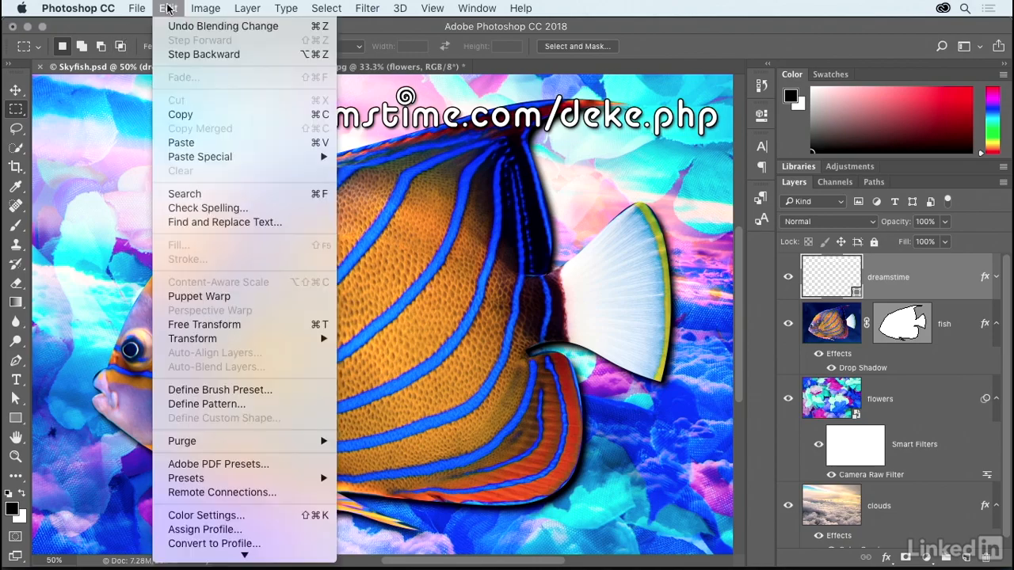
pyautogui.click(213, 118)
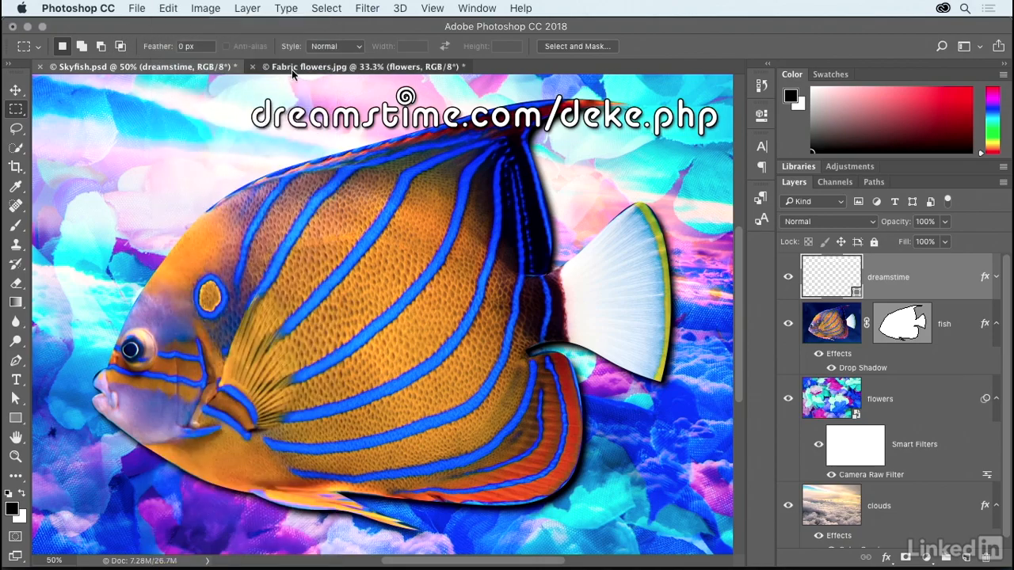
# Paste the copied dreamstime layer in place above the flowers layer in Fabric flowers.jpg.
pyautogui.click(292, 69)
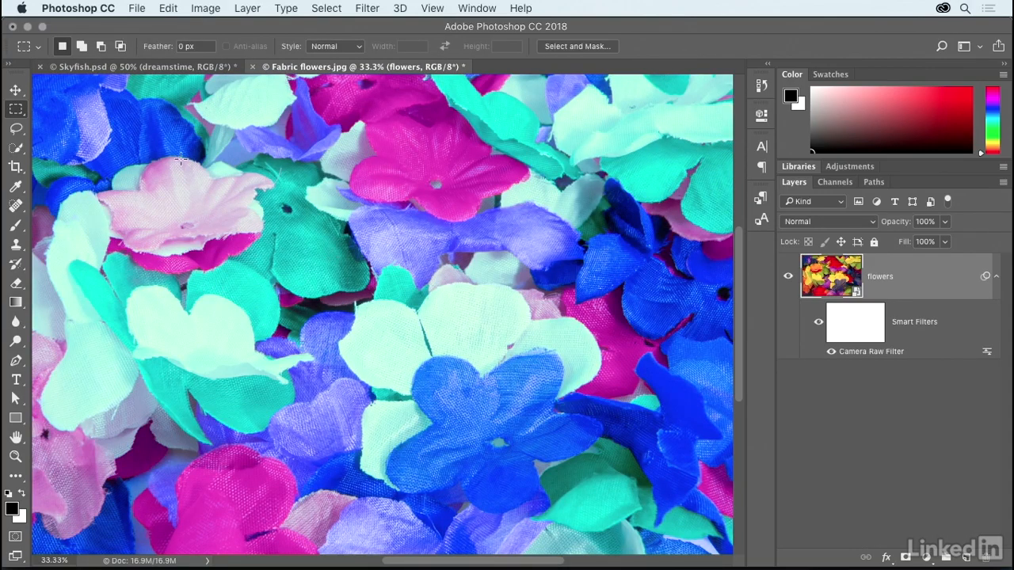
pyautogui.click(168, 9)
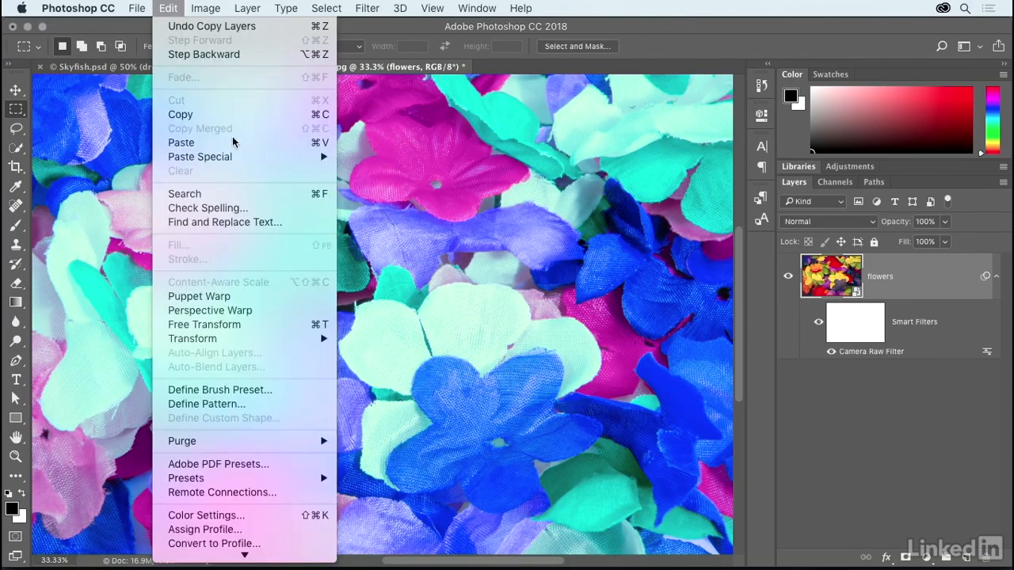
pyautogui.moveTo(245, 159)
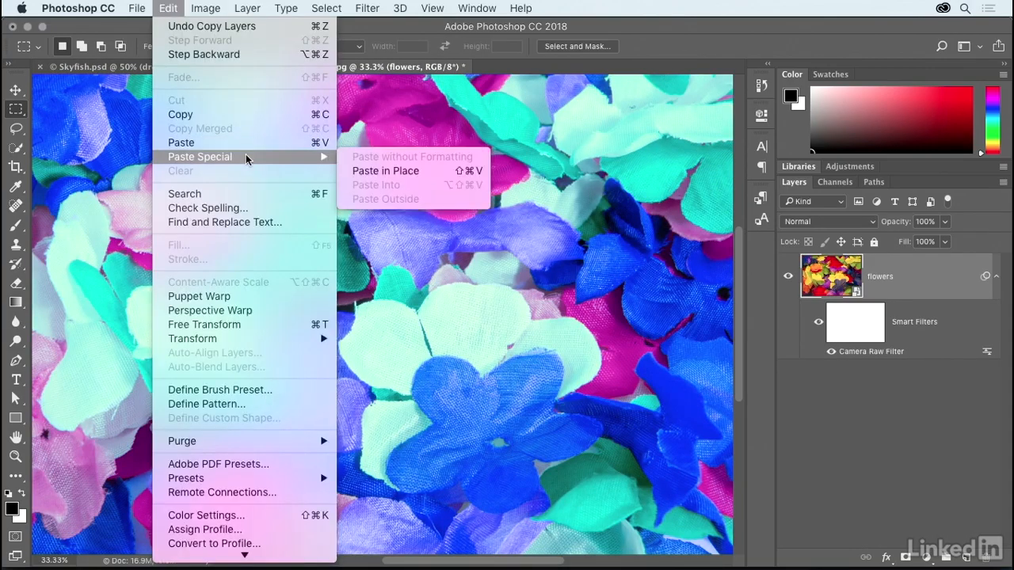
pyautogui.click(430, 175)
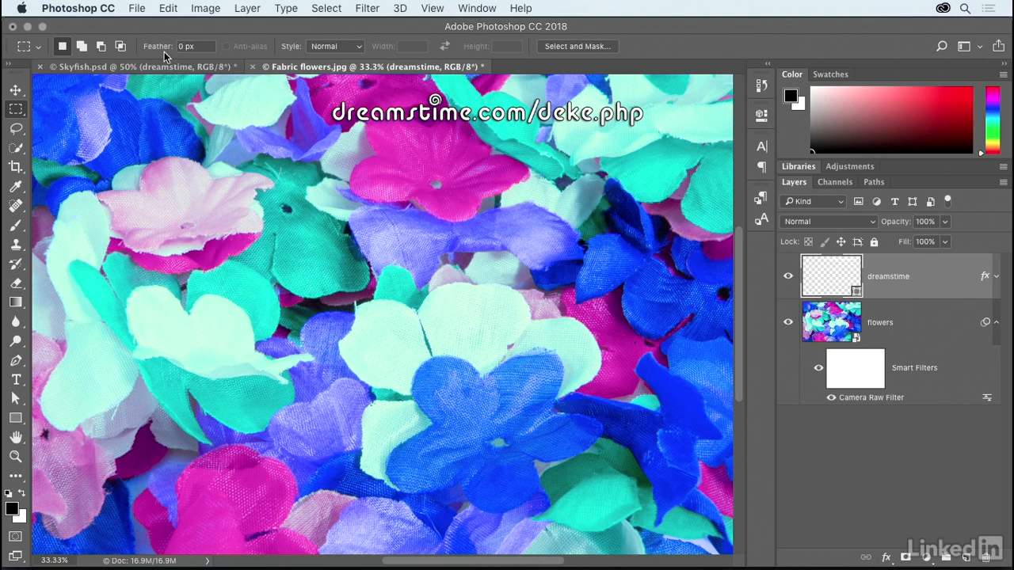
# Free-transform the pasted dreamstime layer, scaling it proportionally to 150% width and height.
pyautogui.click(166, 11)
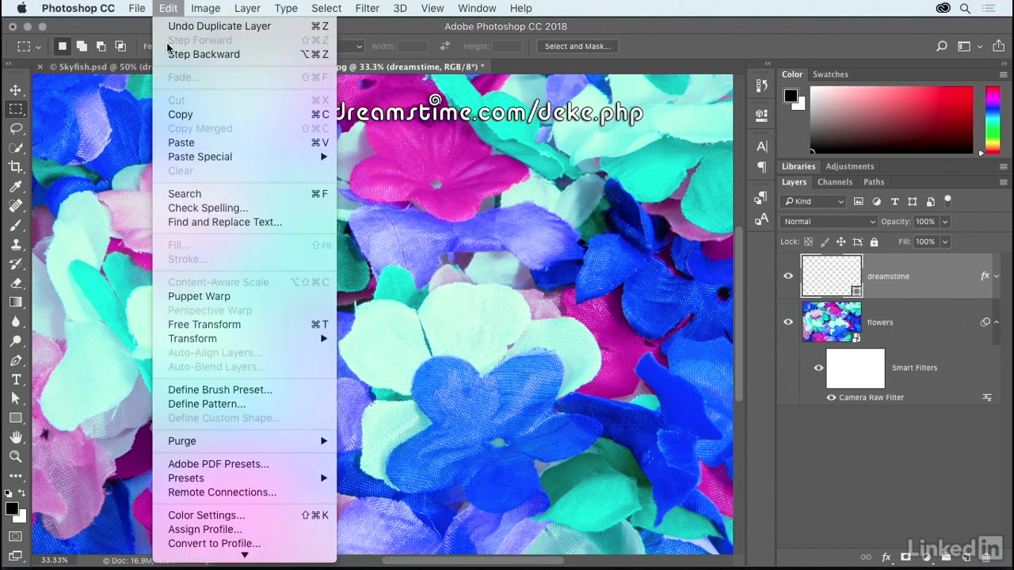
pyautogui.click(299, 325)
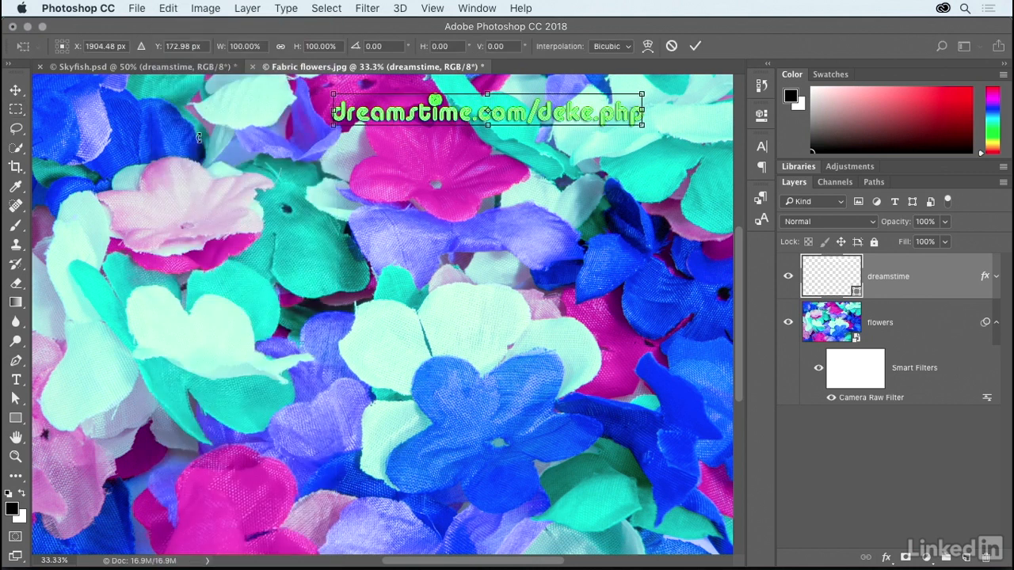
pyautogui.click(280, 46)
pyautogui.doubleClick(231, 49)
pyautogui.write('15')
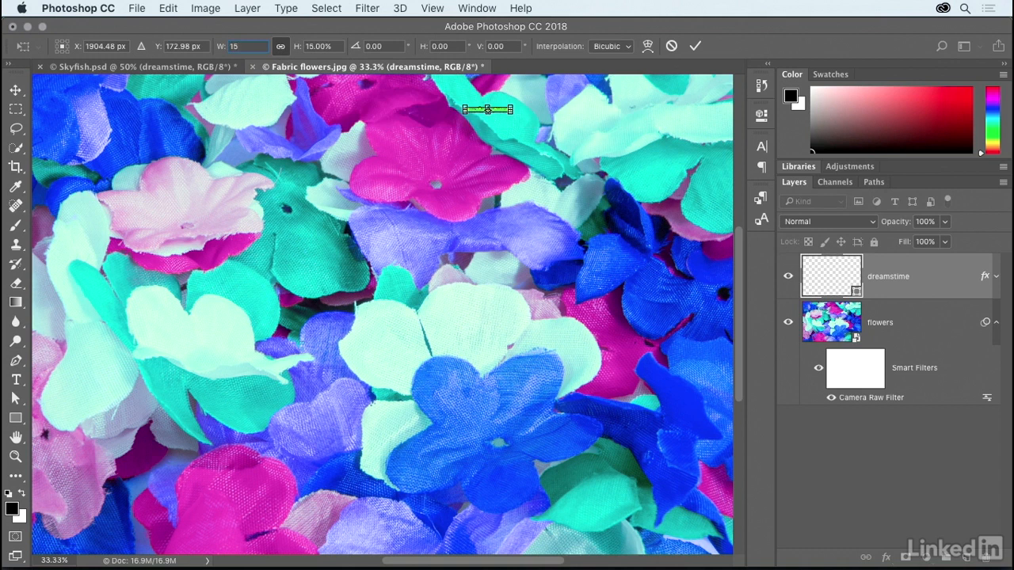
pyautogui.write('0')
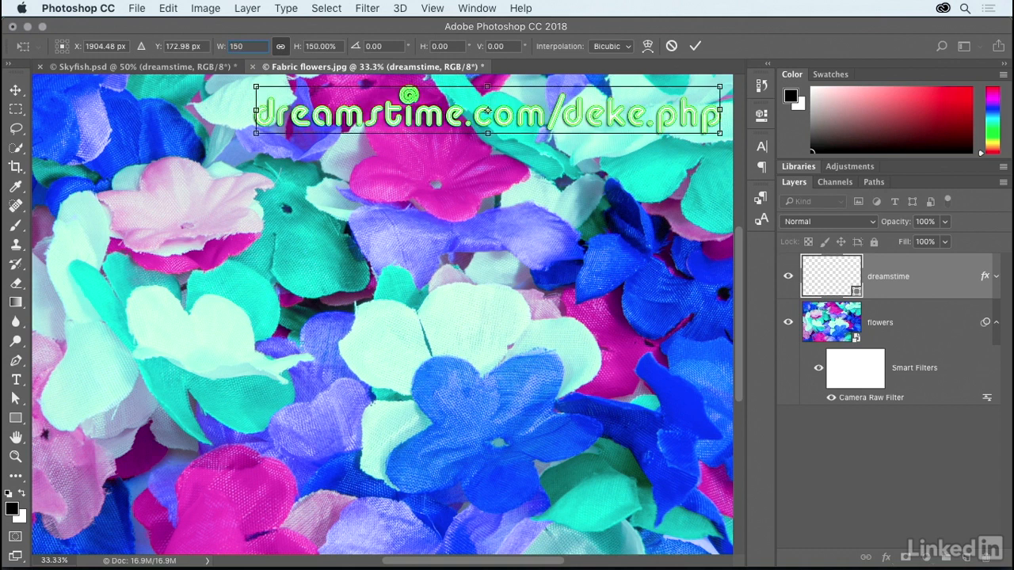
pyautogui.press('Return')
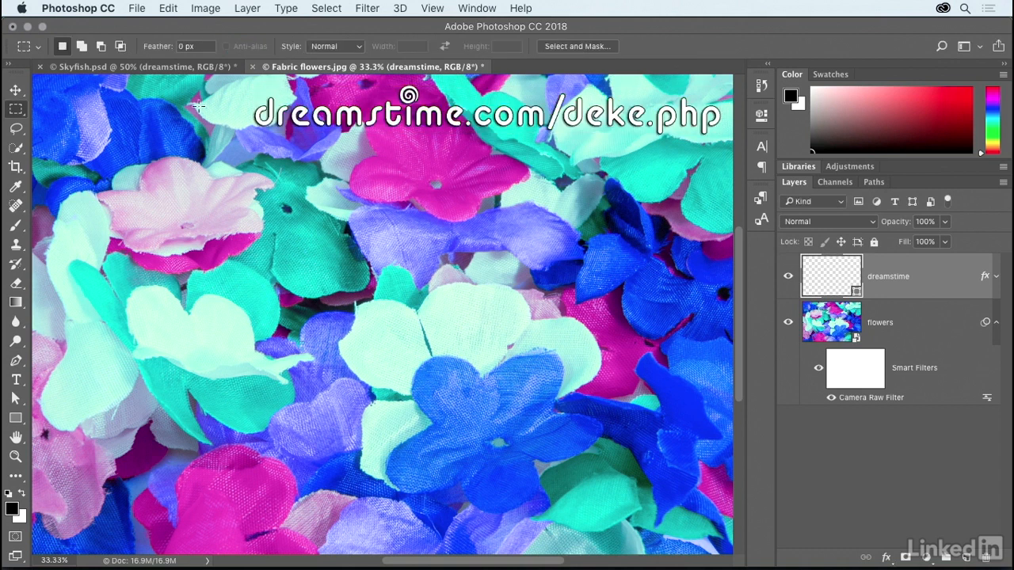
# Switch to Skyfish.psd and delete the vector mask from the fish layer.
pyautogui.click(172, 69)
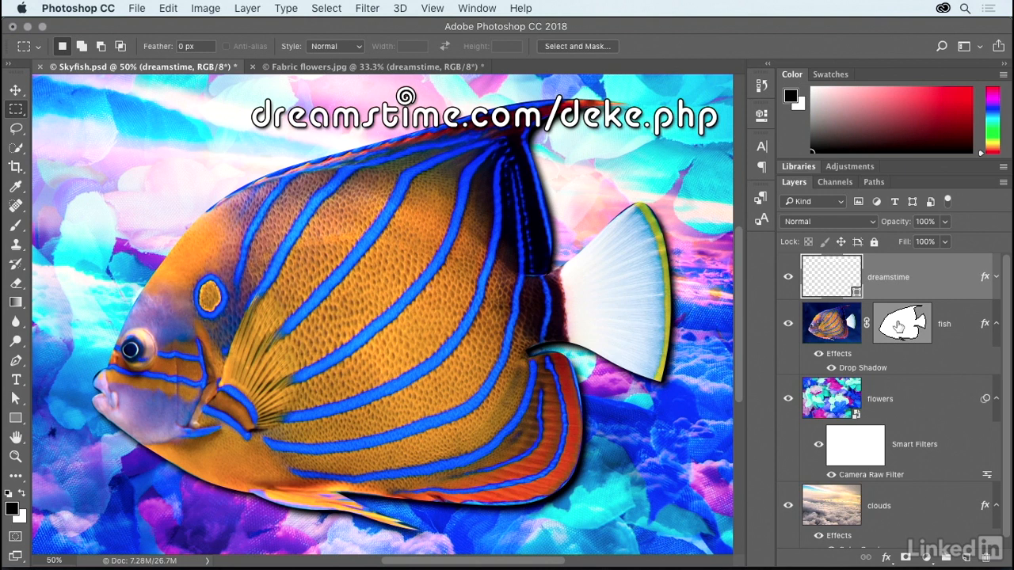
pyautogui.moveTo(898, 327)
pyautogui.rightClick(908, 326)
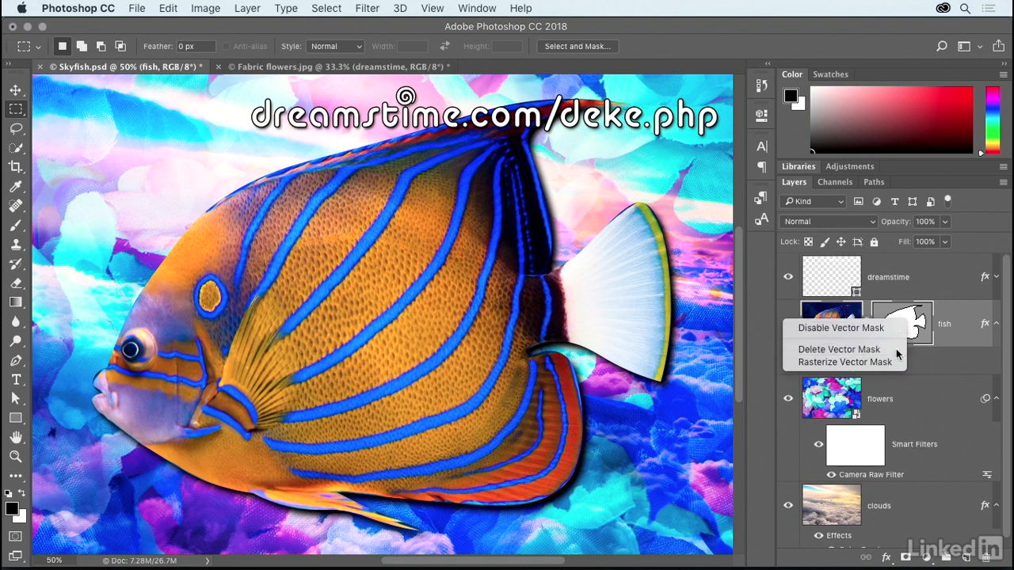
pyautogui.click(896, 348)
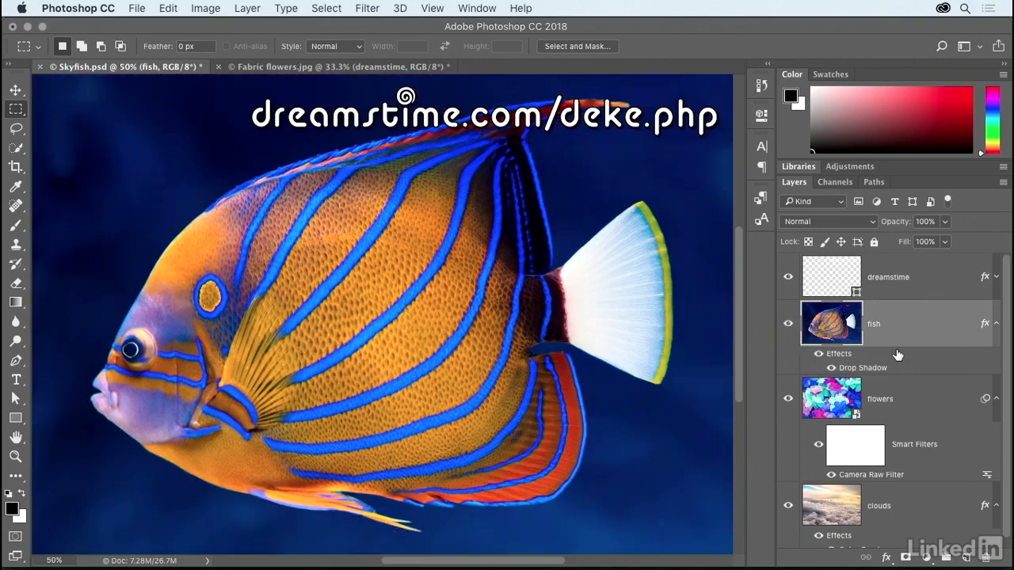
# Select the whole pen tool path outline with the Path Selection Tool, copy it, and deselect the saved path.
pyautogui.click(873, 182)
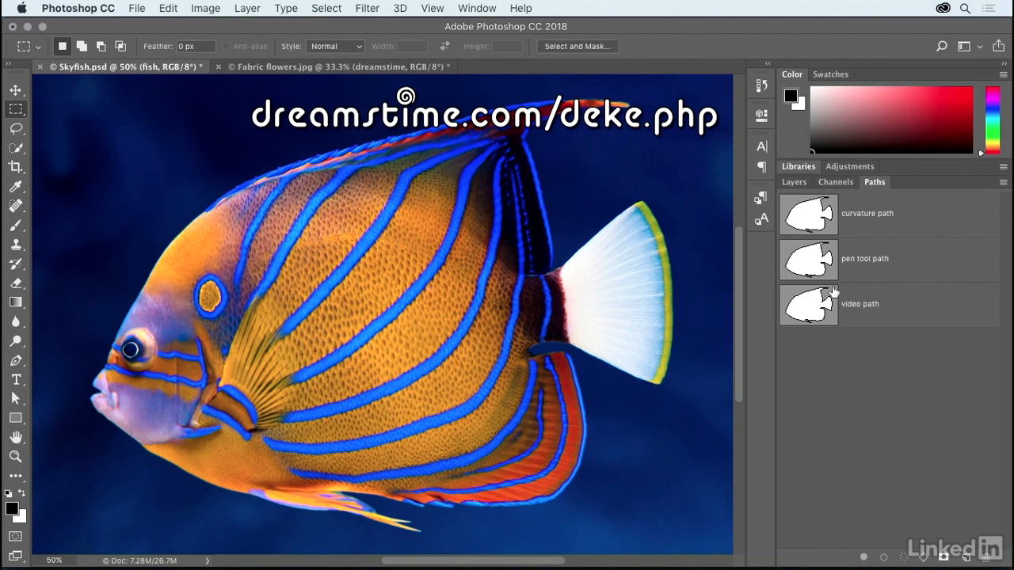
pyautogui.click(821, 270)
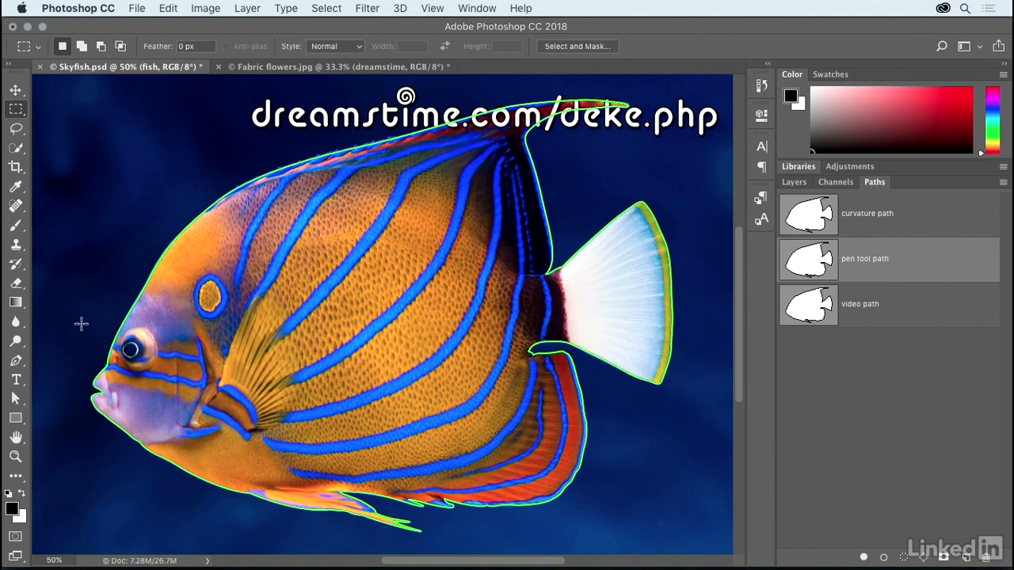
pyautogui.click(21, 401)
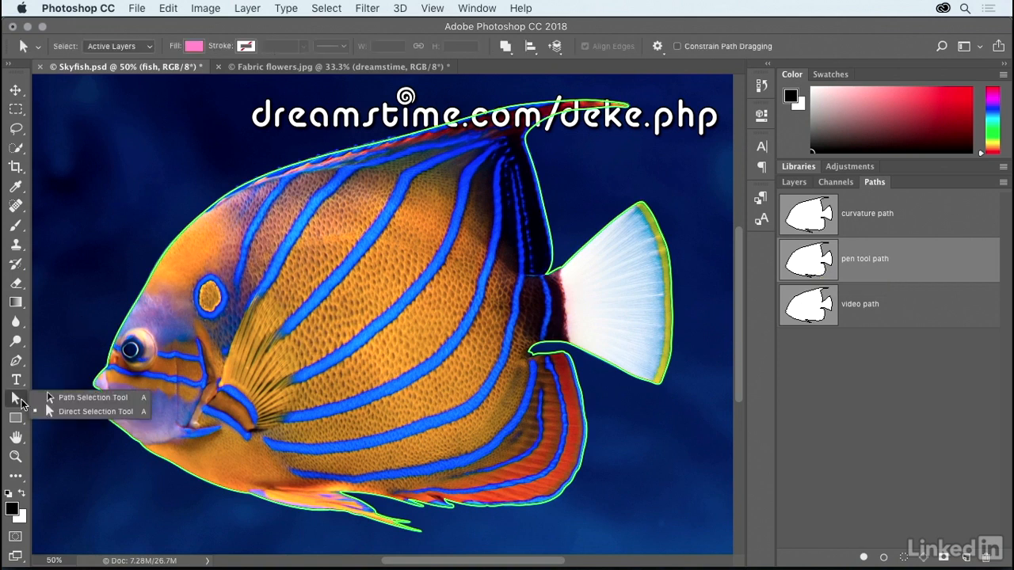
pyautogui.click(119, 410)
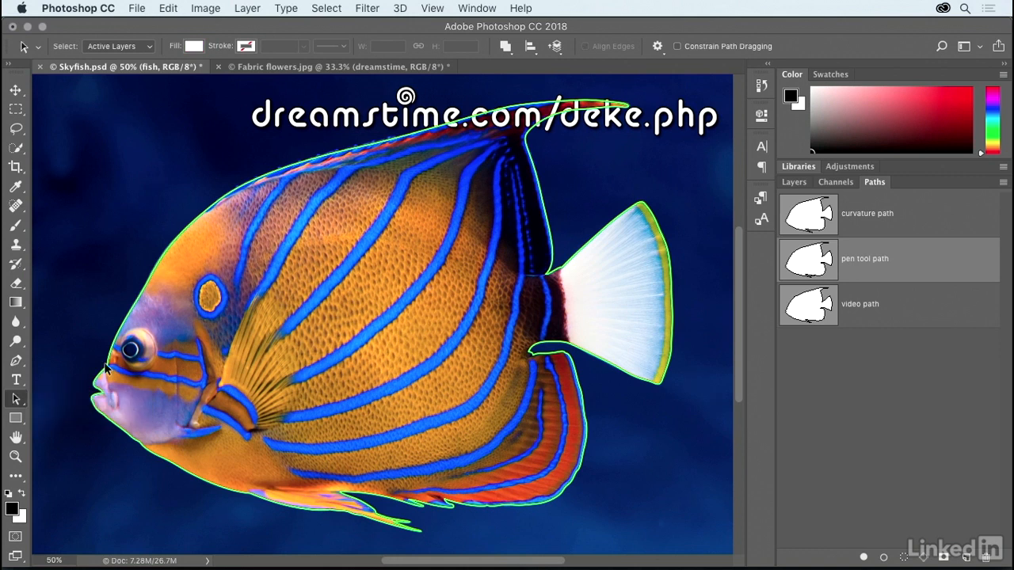
pyautogui.click(108, 369)
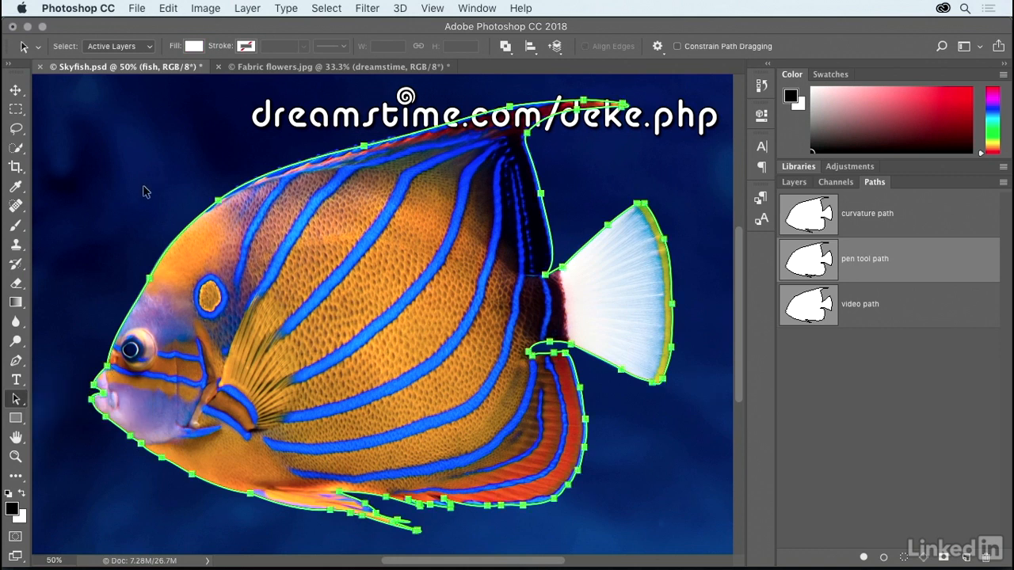
pyautogui.click(167, 9)
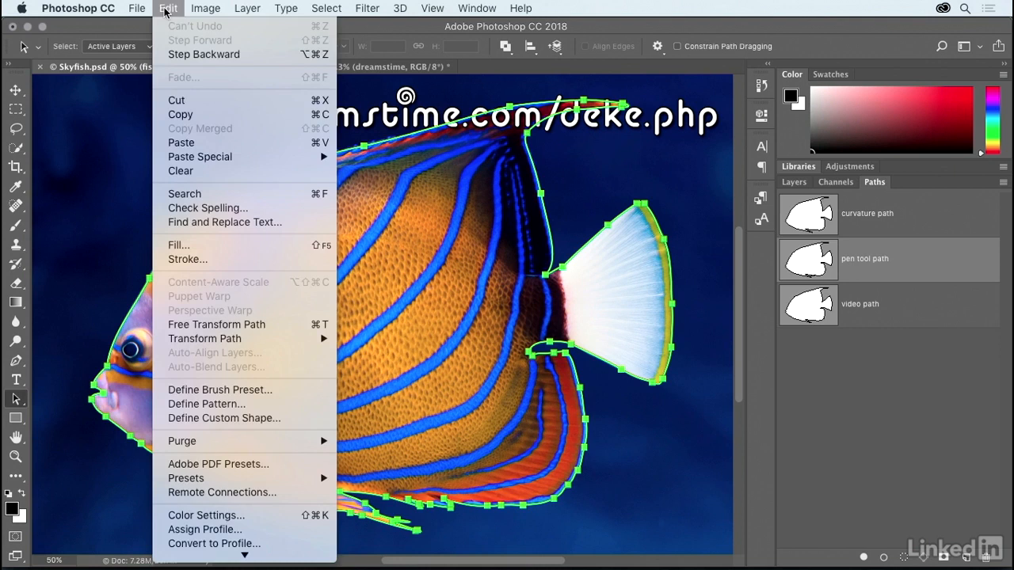
pyautogui.click(198, 114)
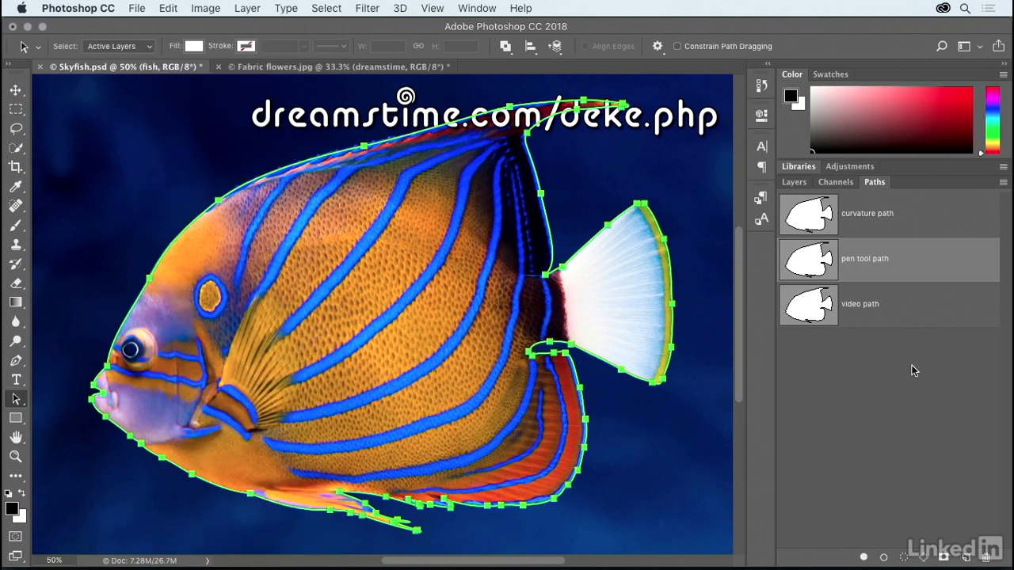
pyautogui.click(913, 370)
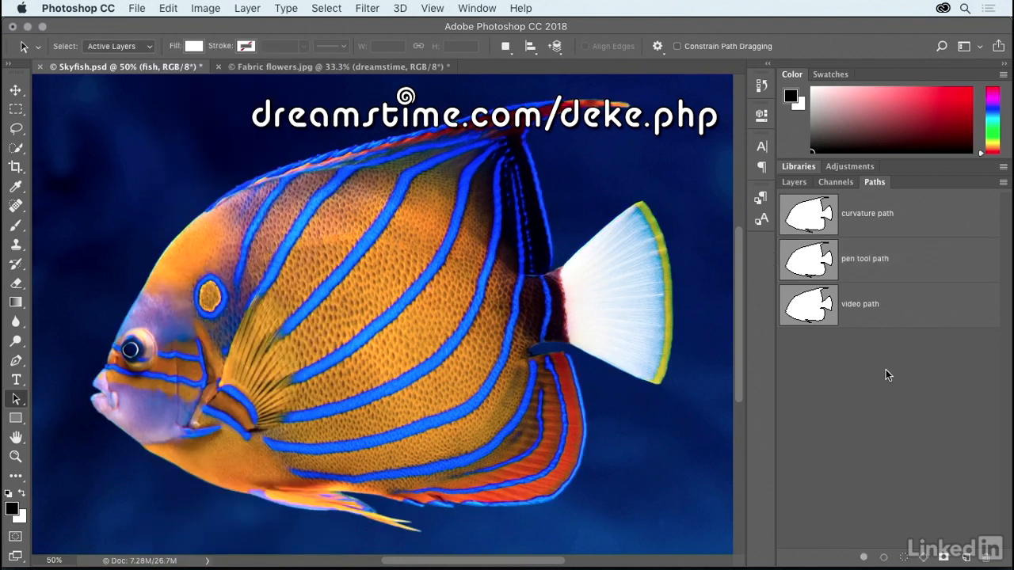
# Paste the copied path onto the fish layer as its vector mask and hide the path outline.
pyautogui.click(794, 182)
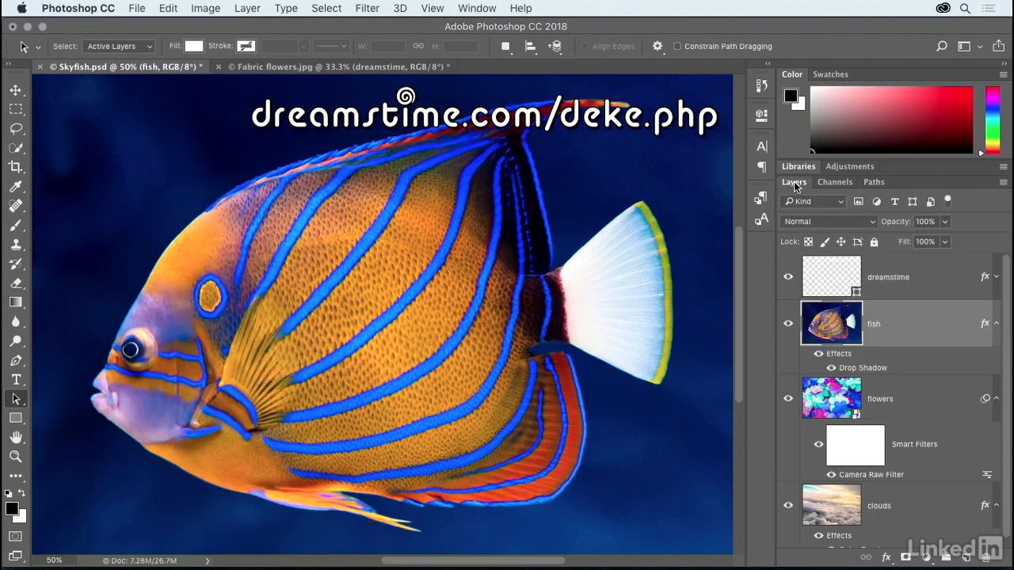
pyautogui.click(168, 8)
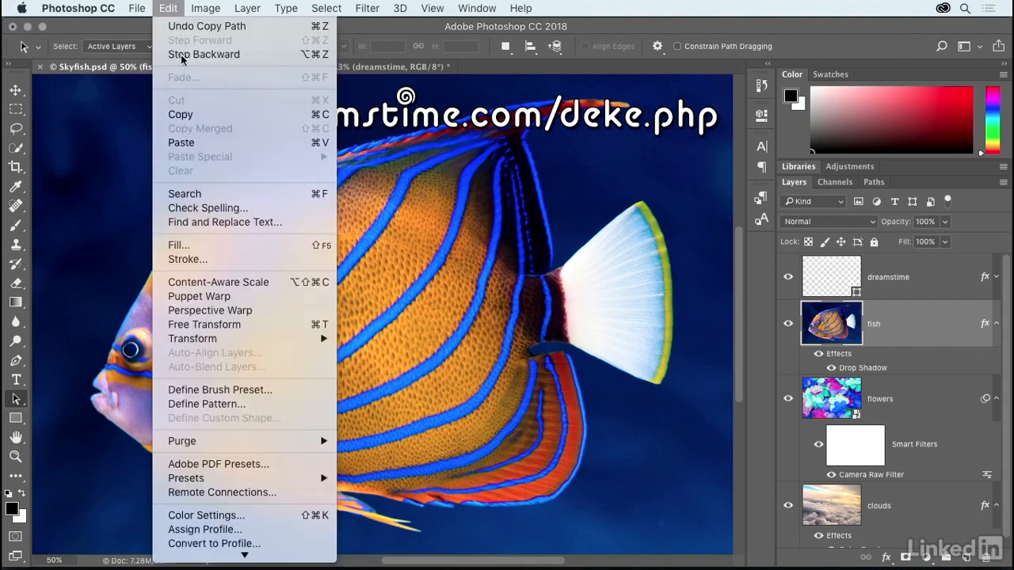
pyautogui.click(233, 144)
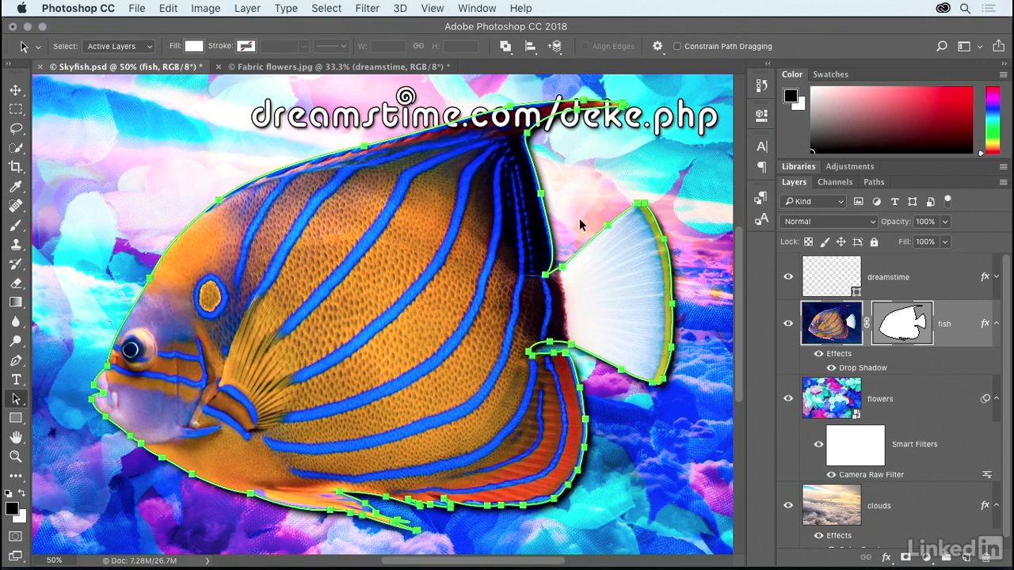
pyautogui.press('Return')
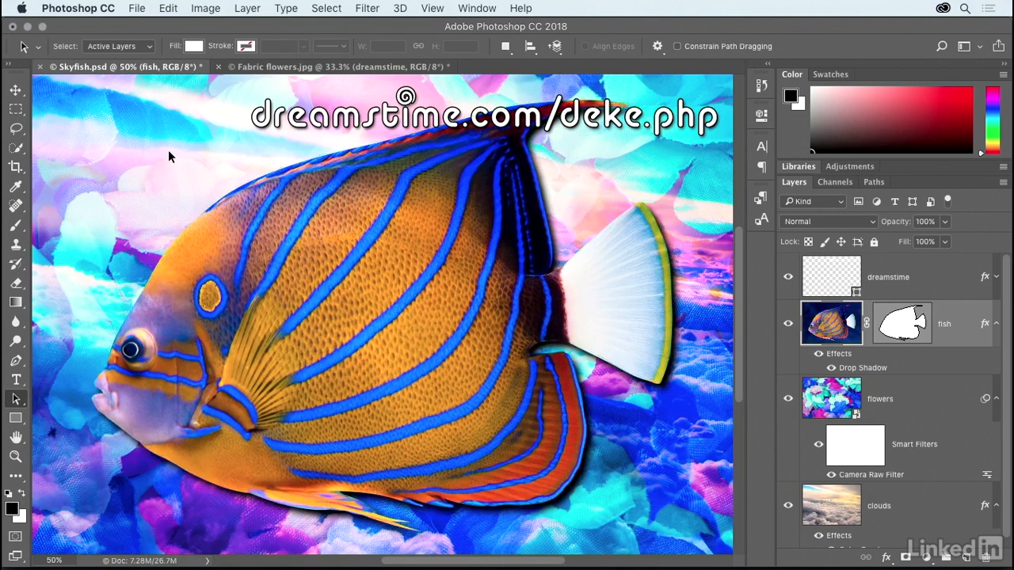